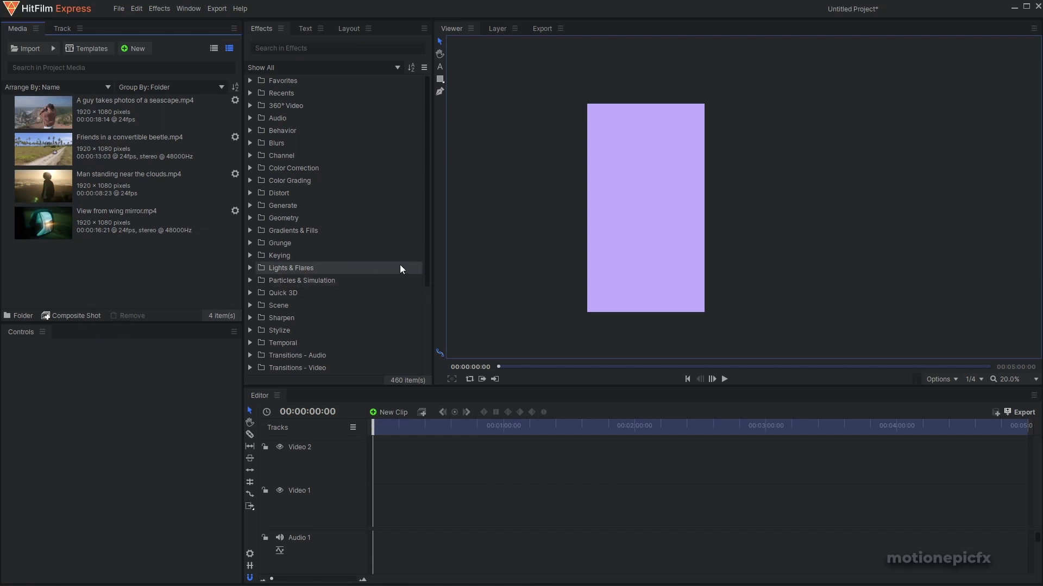
# Expand the effect Presets and select the Vertical Split Screen x3 preset.
pyautogui.moveTo(426, 252); pyautogui.dragTo(428, 353)
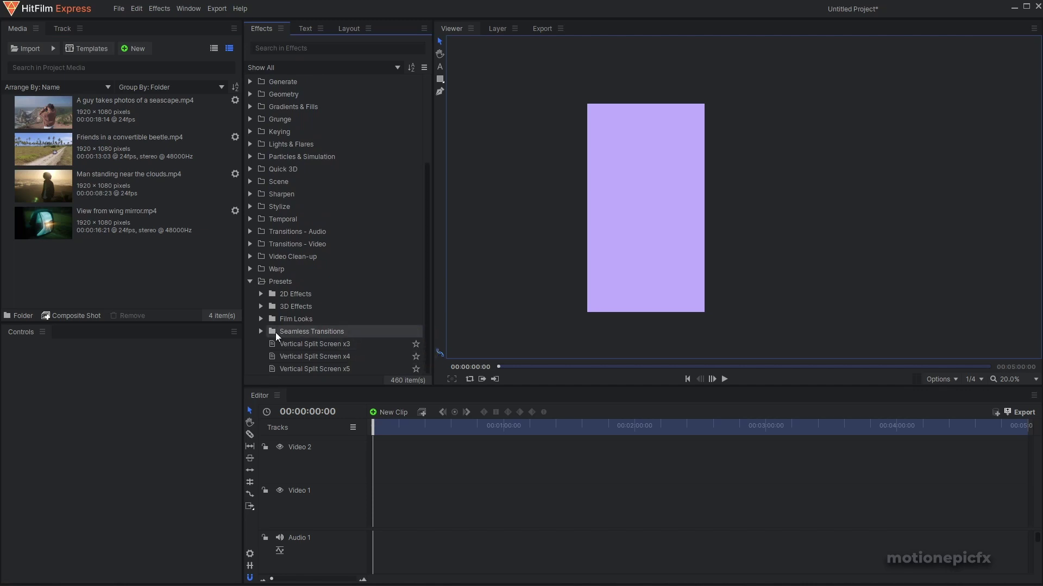
pyautogui.click(301, 346)
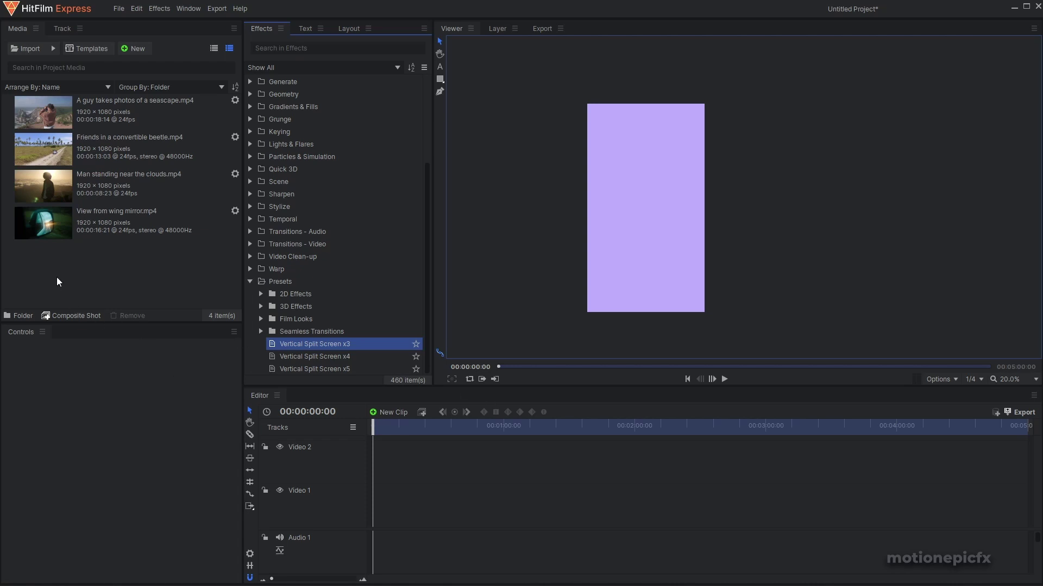
# Place View from wing mirror.mp4 on Video 1, declining to change the vertical sequence settings.
pyautogui.moveTo(63, 230); pyautogui.dragTo(374, 513)
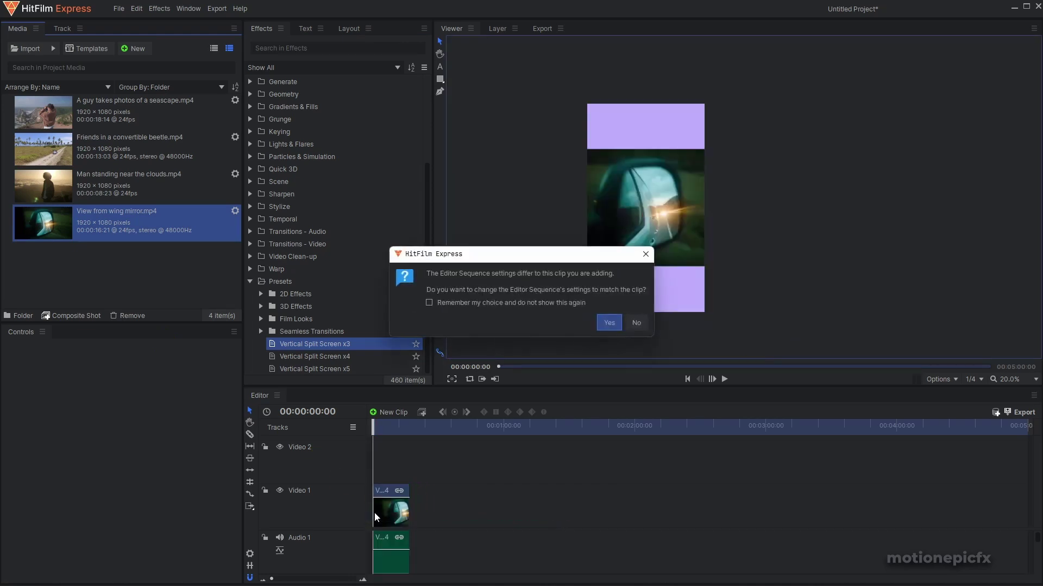
pyautogui.click(637, 324)
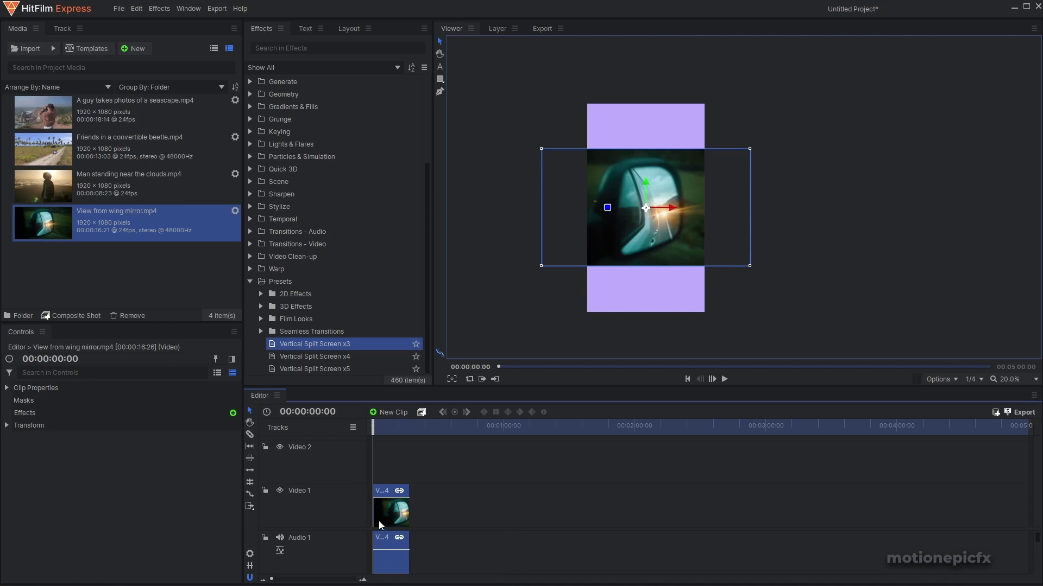
pyautogui.press('Delete')
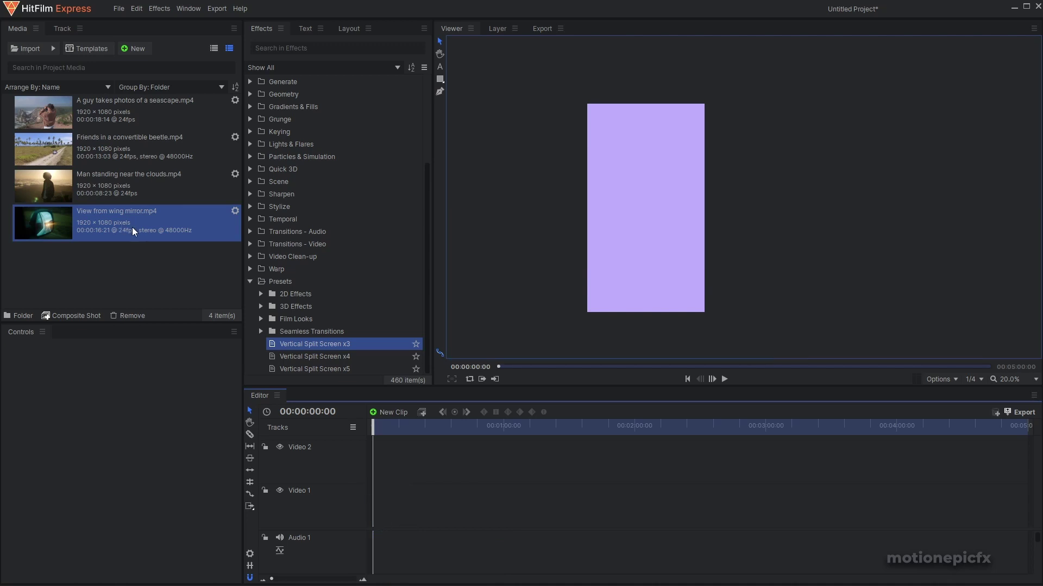
pyautogui.moveTo(76, 216); pyautogui.dragTo(376, 512)
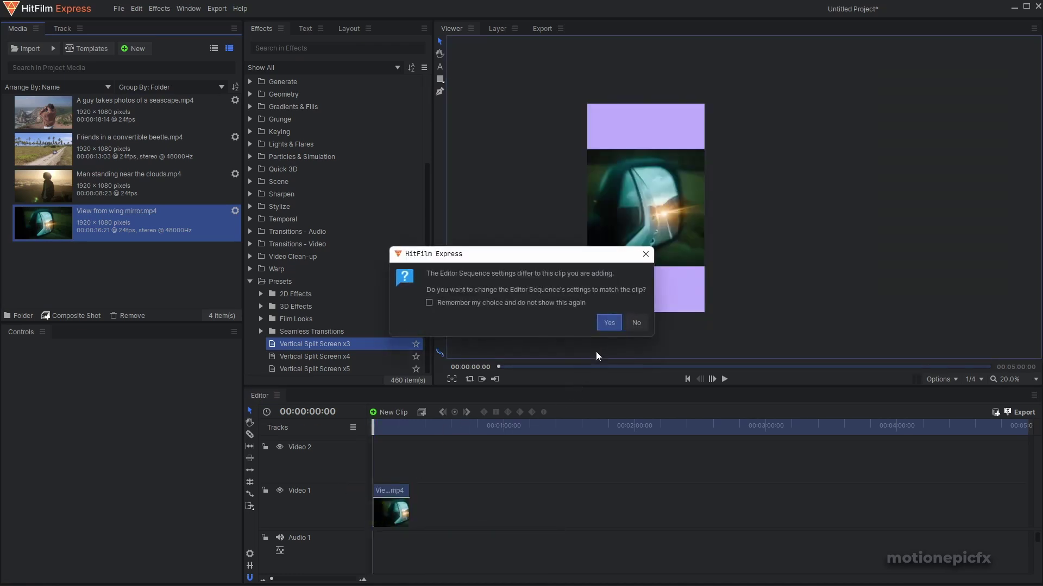
pyautogui.click(636, 323)
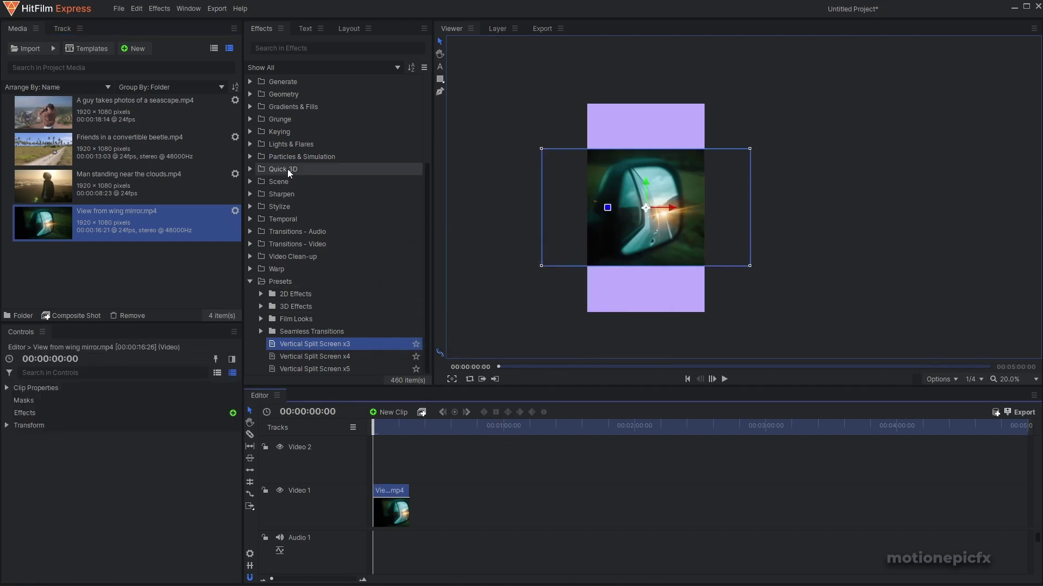
# Search effects for 'crop' and apply Crop & Pan to the wing mirror clip.
pyautogui.click(281, 48)
pyautogui.write('crop')
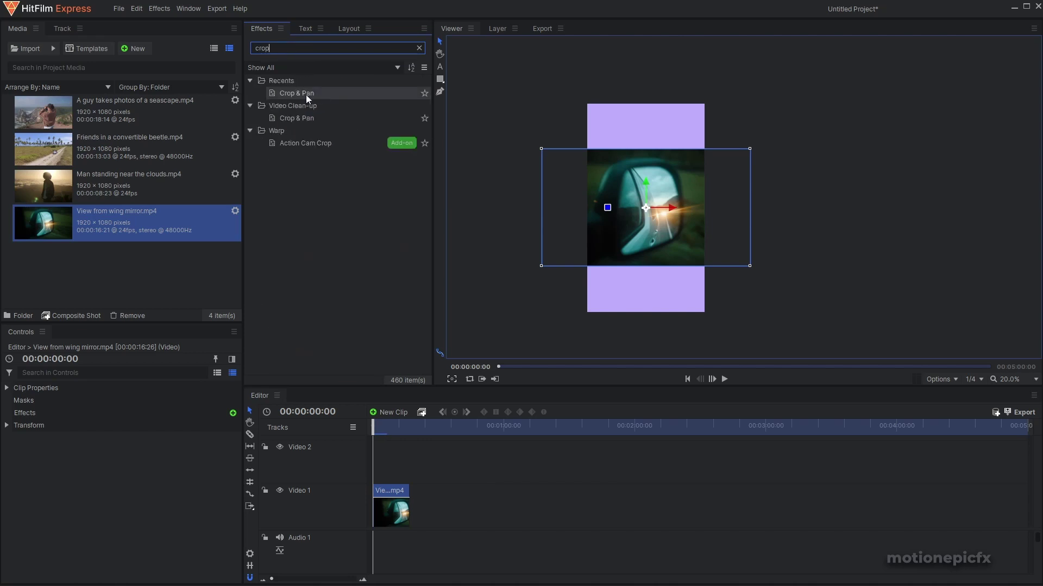
pyautogui.moveTo(301, 93); pyautogui.dragTo(390, 505)
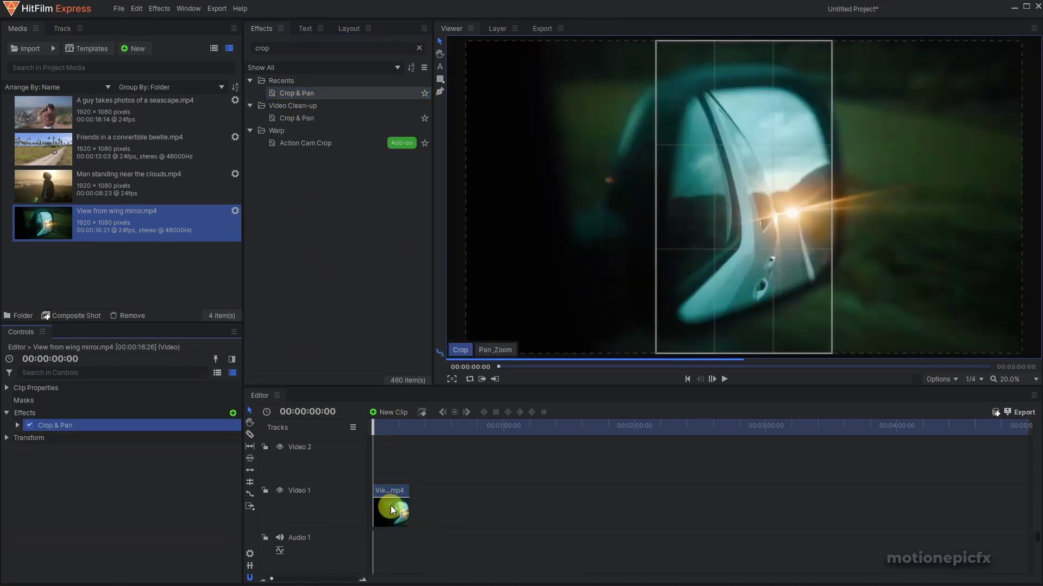
# Set the Crop & Pan aspect ratio to Custom with a height of 640.
pyautogui.click(17, 425)
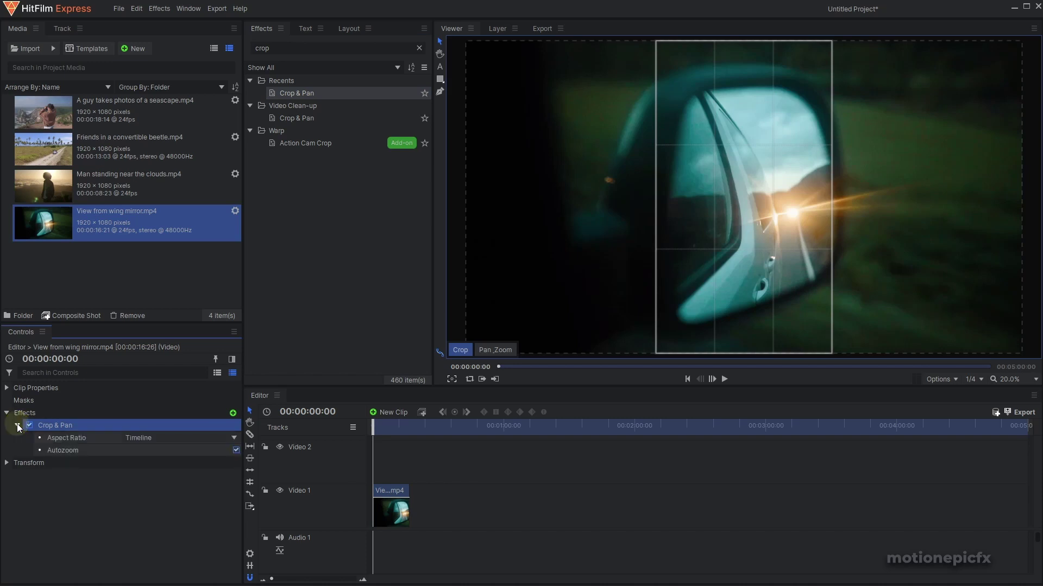
pyautogui.click(159, 439)
pyautogui.click(148, 540)
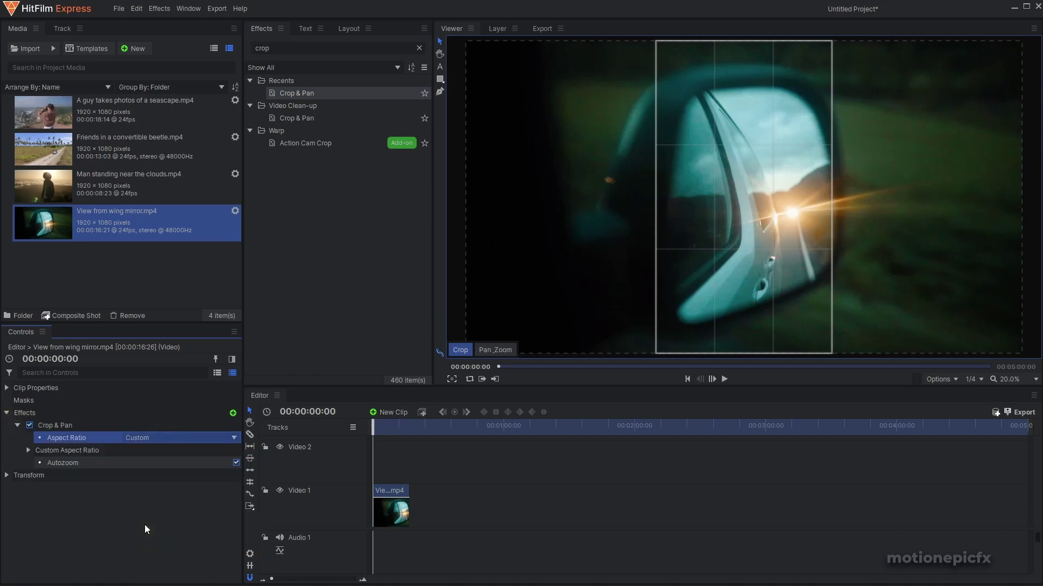
pyautogui.click(30, 450)
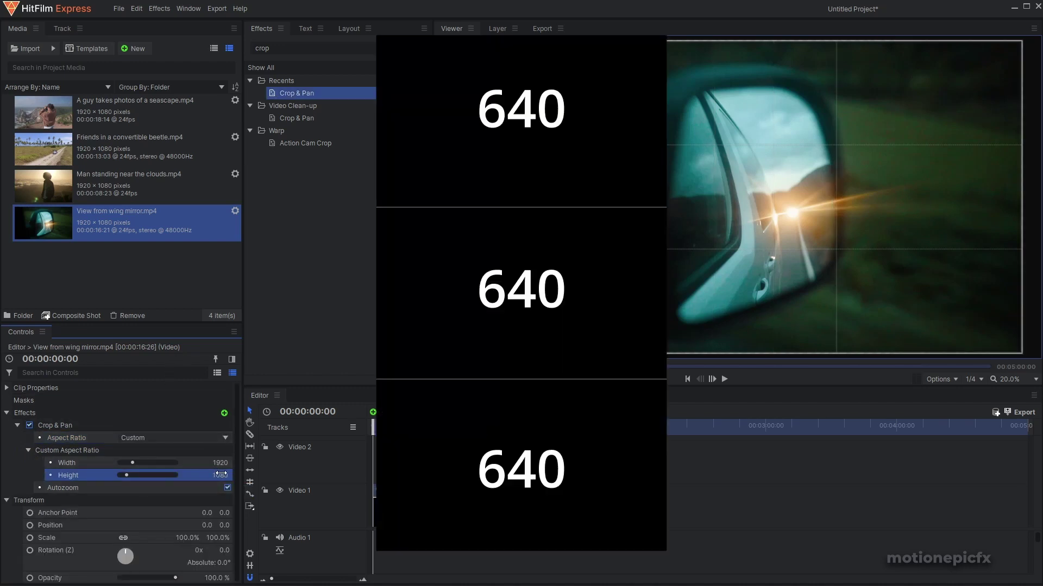
pyautogui.moveTo(221, 475); pyautogui.dragTo(222, 476)
pyautogui.click(222, 475)
pyautogui.write('6')
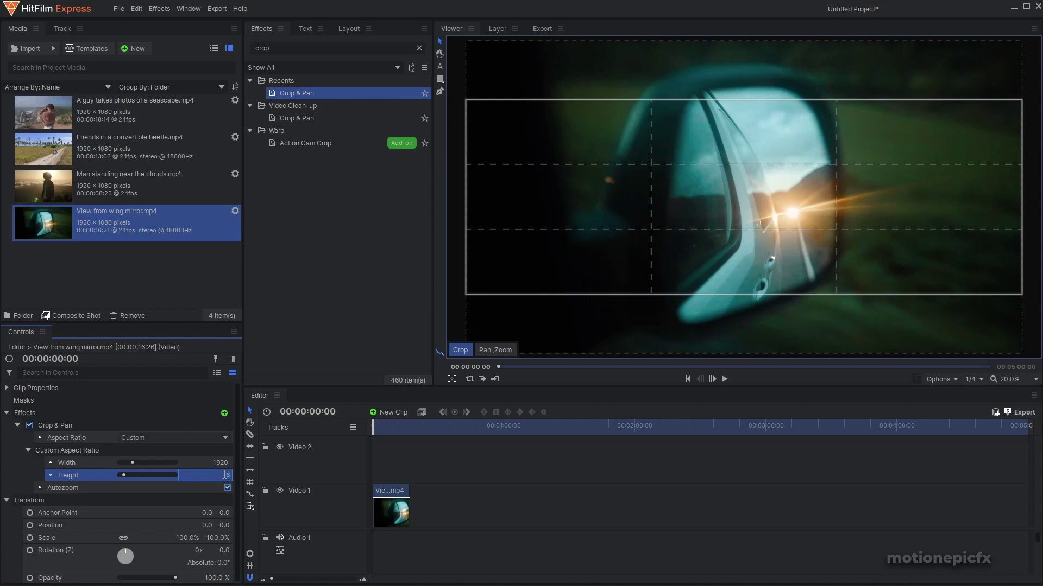
pyautogui.write('40')
pyautogui.press('Return')
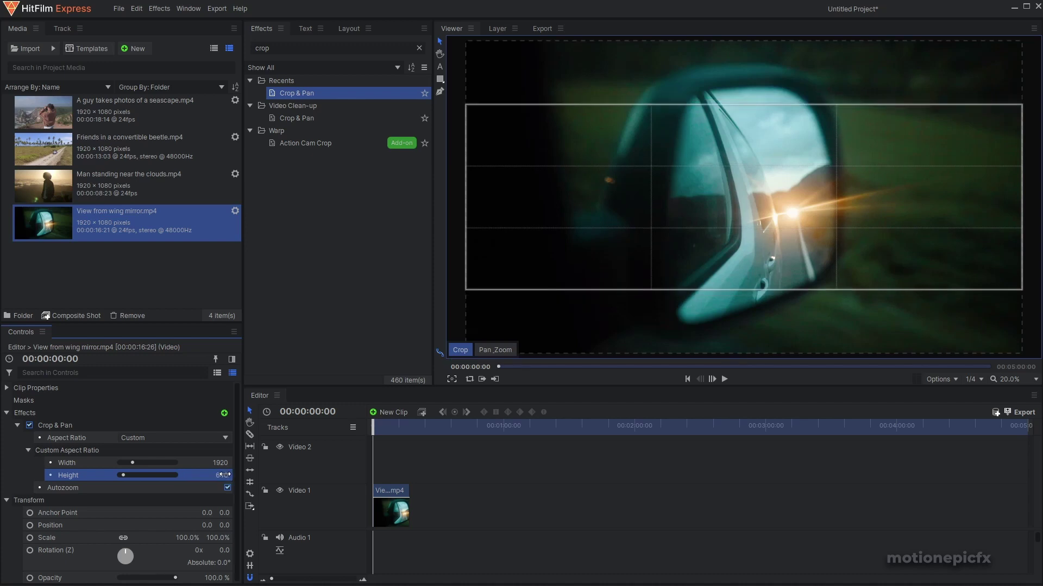
pyautogui.click(18, 426)
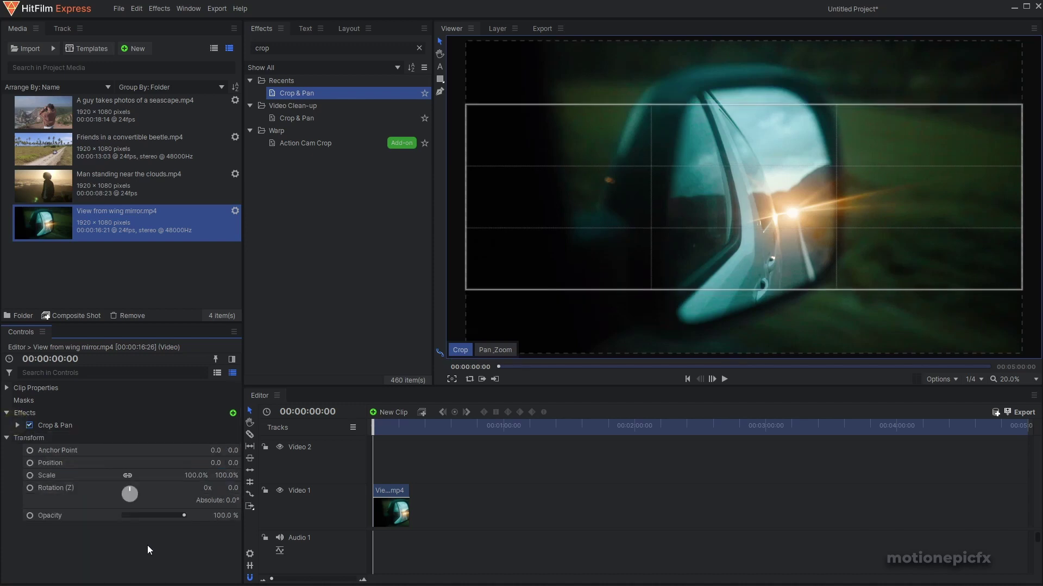
pyautogui.click(145, 555)
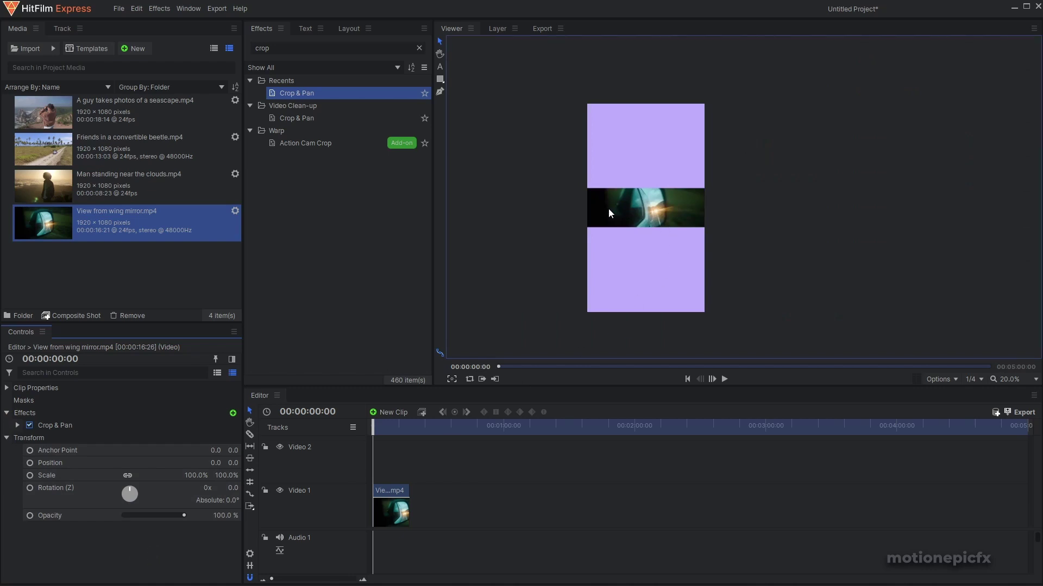
# Turn off Autozoom in the wing mirror clip's Crop & Pan.
pyautogui.click(398, 513)
pyautogui.click(18, 426)
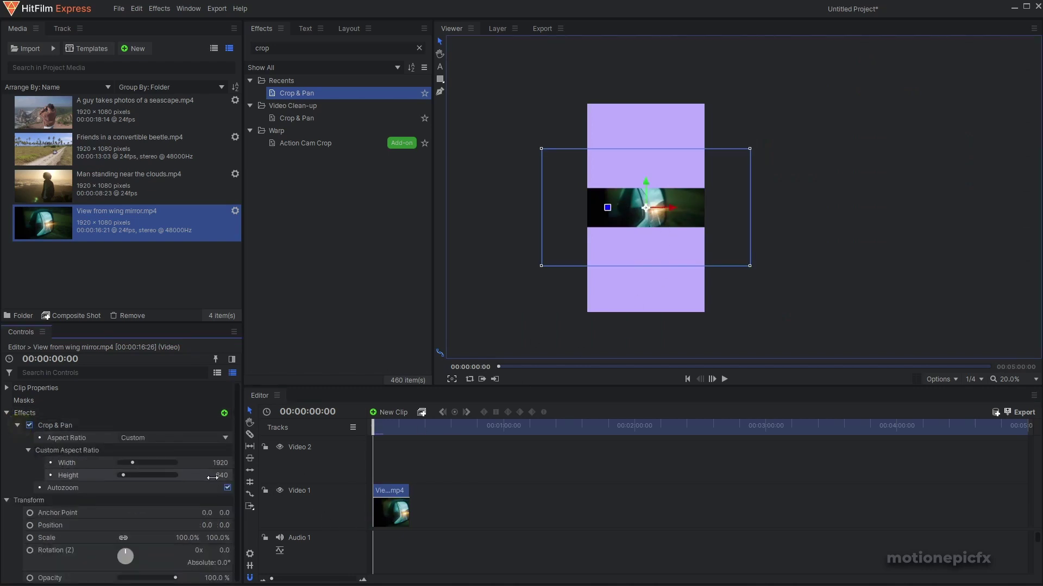
pyautogui.click(227, 488)
pyautogui.click(7, 413)
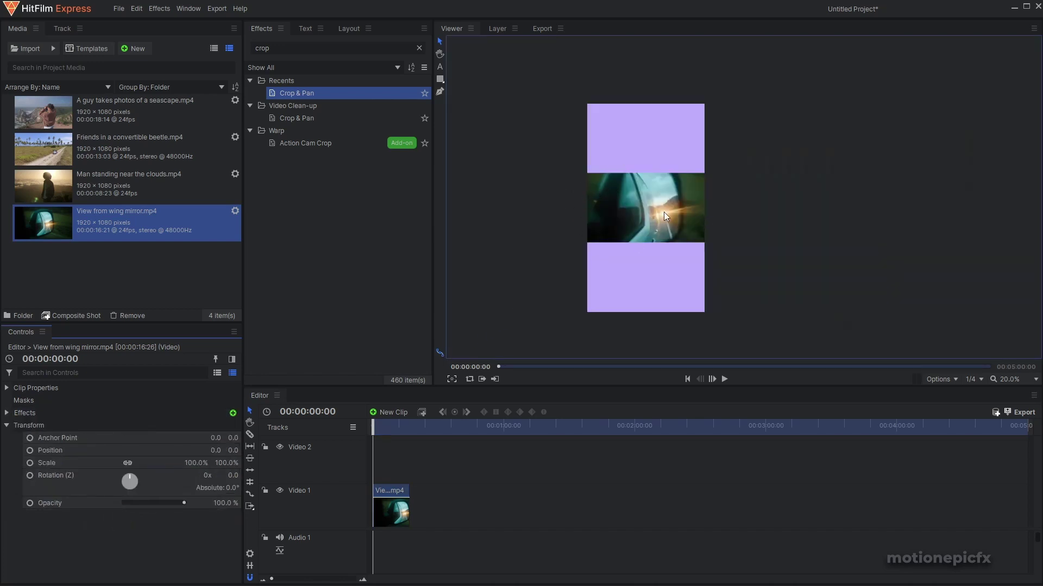
# Move the wing mirror band up to Position Y 528.
pyautogui.click(358, 458)
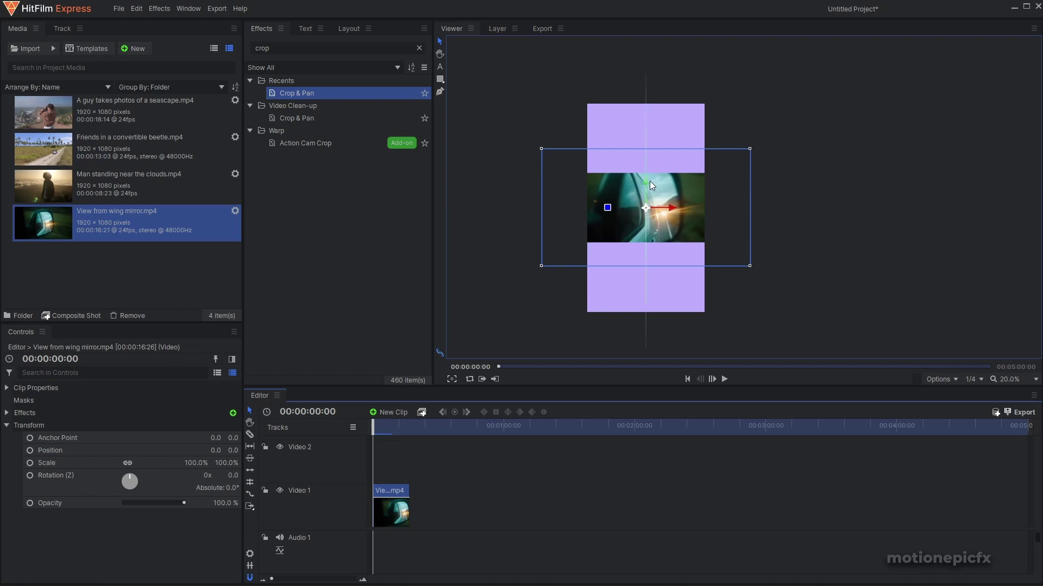
pyautogui.moveTo(647, 182); pyautogui.dragTo(647, 111)
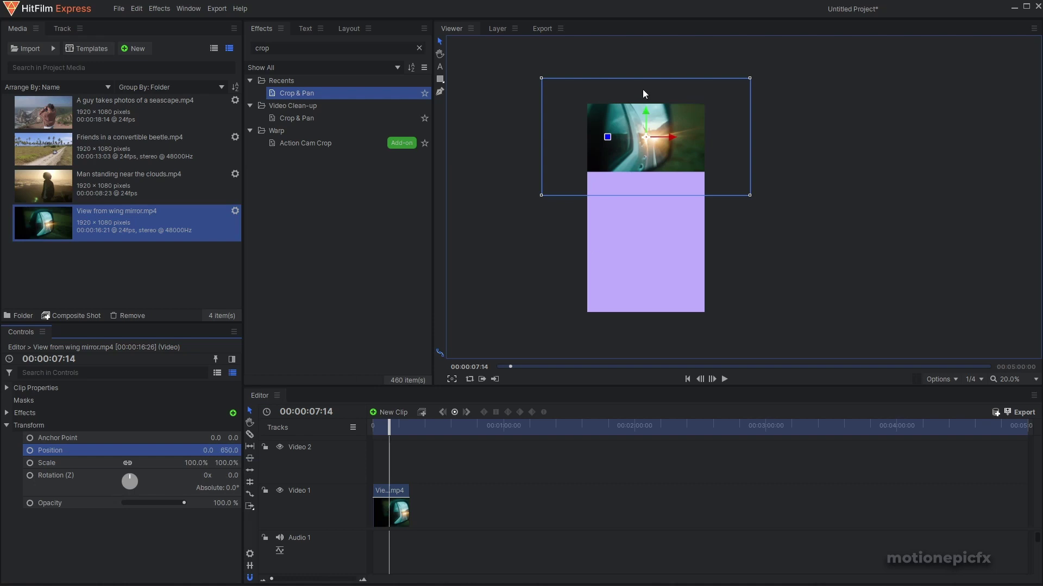
pyautogui.scroll(2, 643, 89)
pyautogui.hotkey('ctrl', 'z')
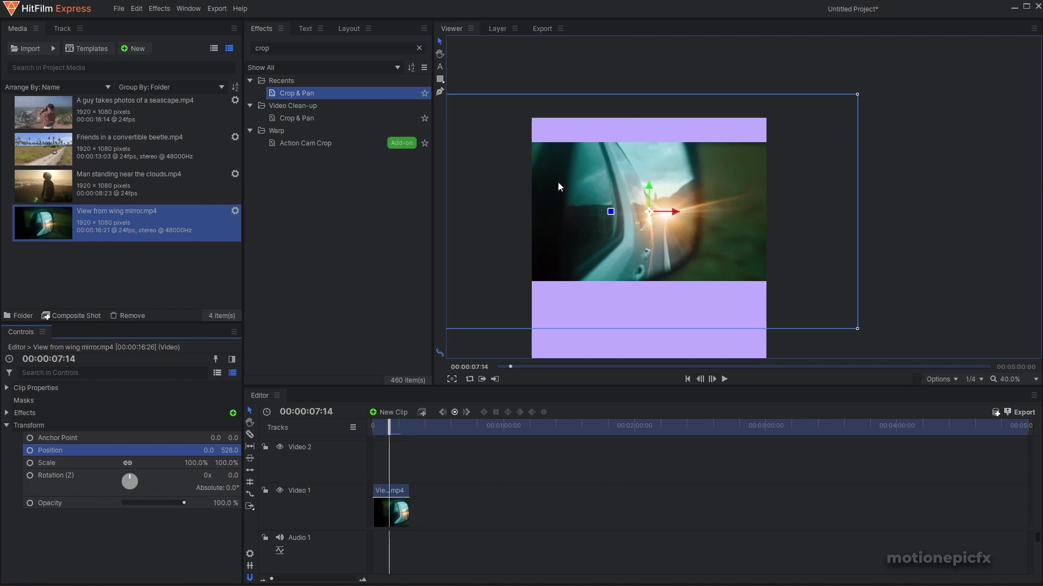
pyautogui.moveTo(204, 451); pyautogui.dragTo(220, 451)
pyautogui.hotkey('ctrl', 'z')
# Search 'sph' and add Spherical Warp to the wing mirror clip.
pyautogui.doubleClick(272, 48)
pyautogui.write('sph')
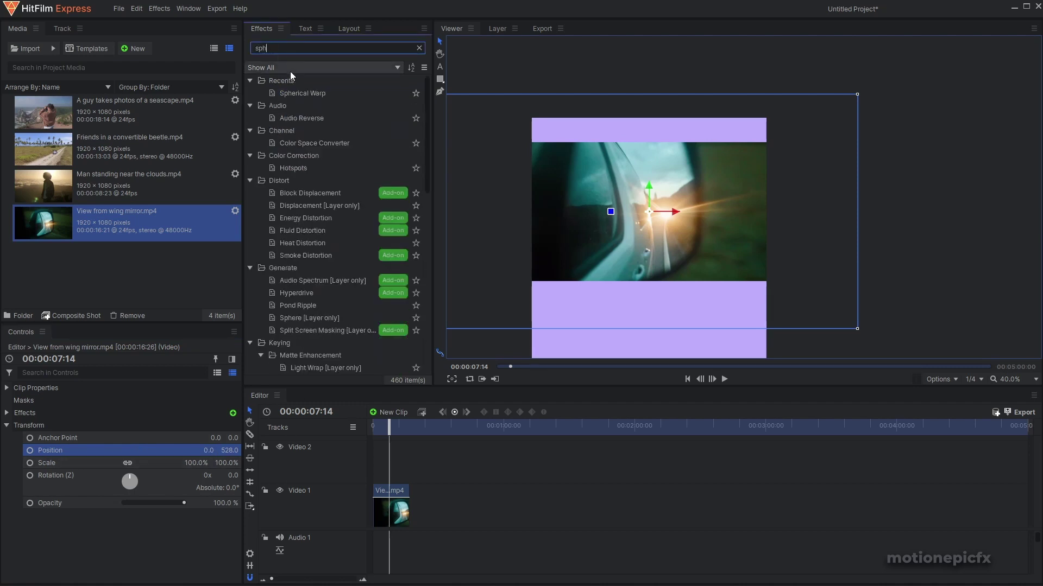
pyautogui.moveTo(305, 92); pyautogui.dragTo(135, 413)
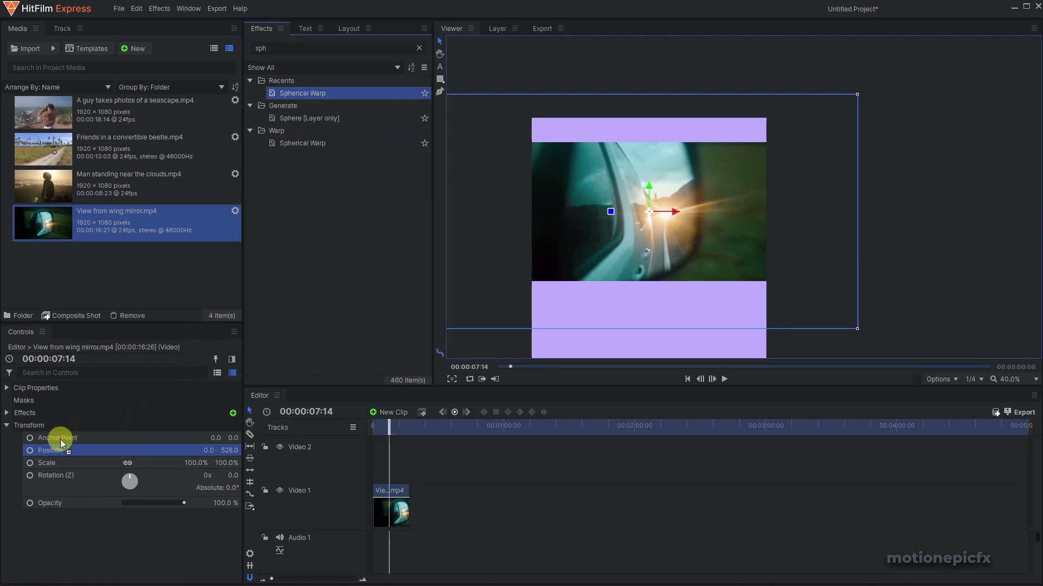
pyautogui.moveTo(50, 418); pyautogui.dragTo(47, 415)
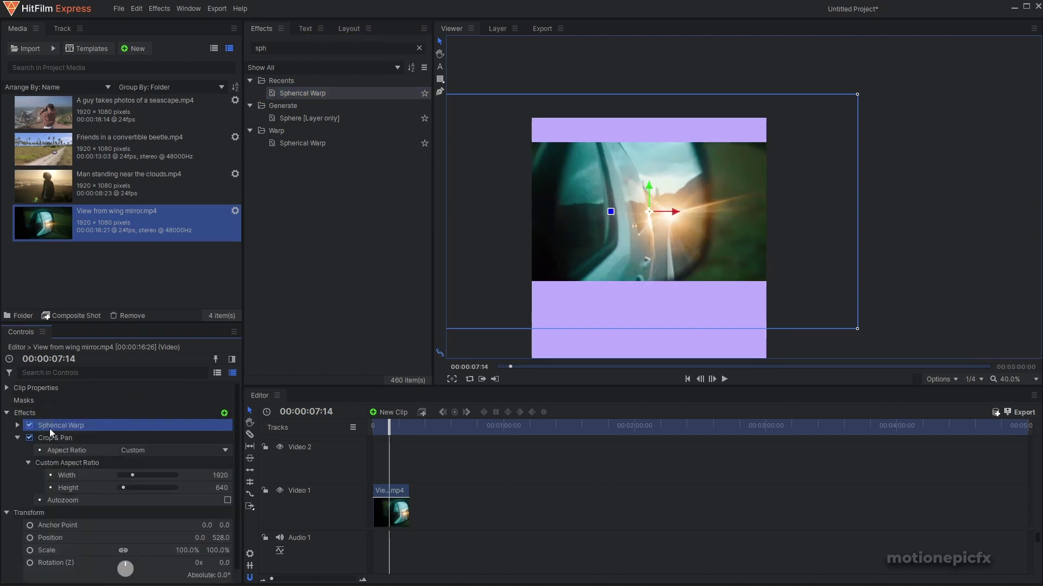
pyautogui.click(17, 425)
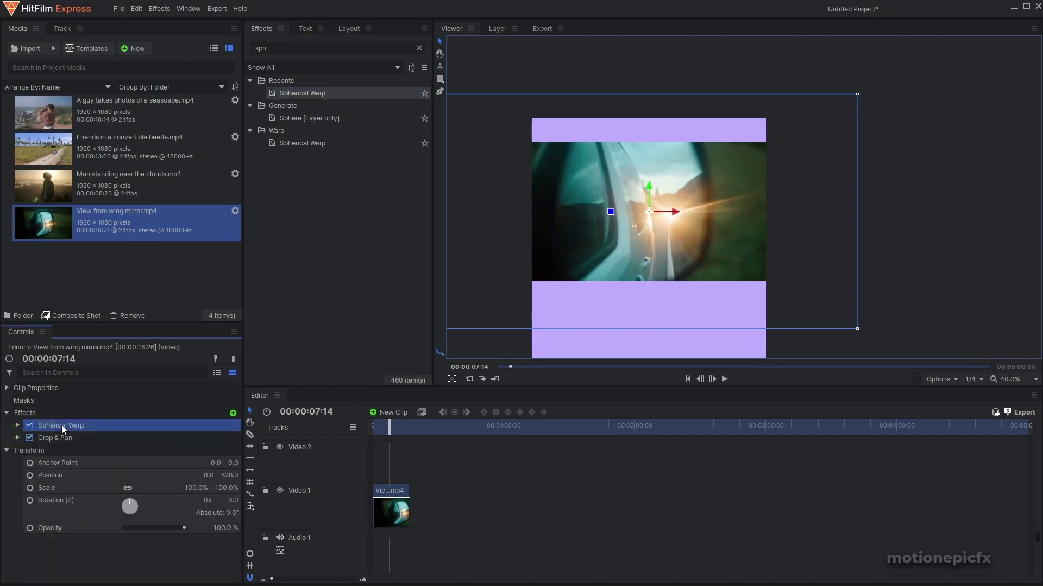
# Set the Spherical Warp Amount to 0 and nudge its centre lower.
pyautogui.click(17, 425)
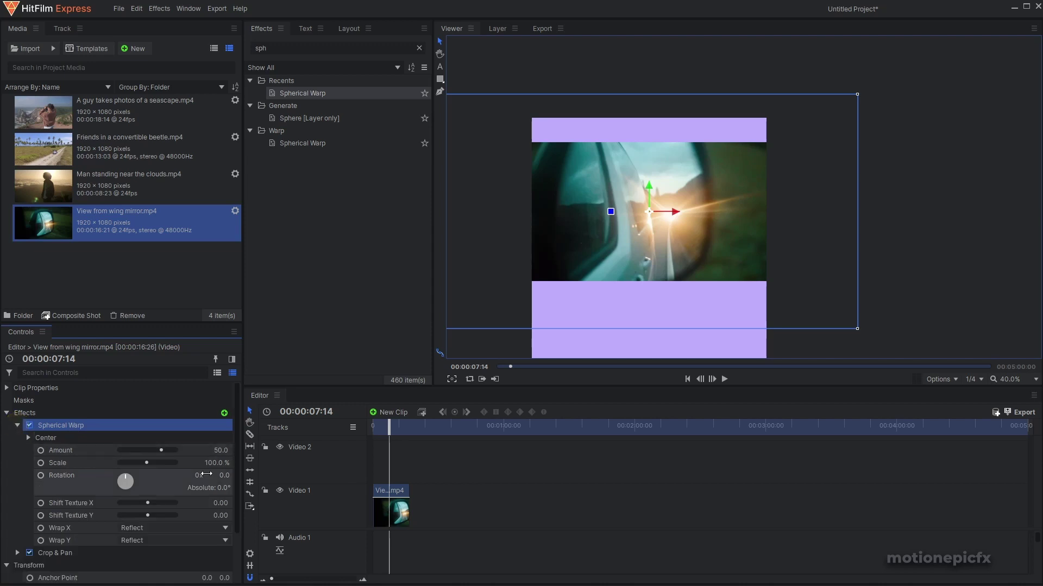
pyautogui.click(222, 449)
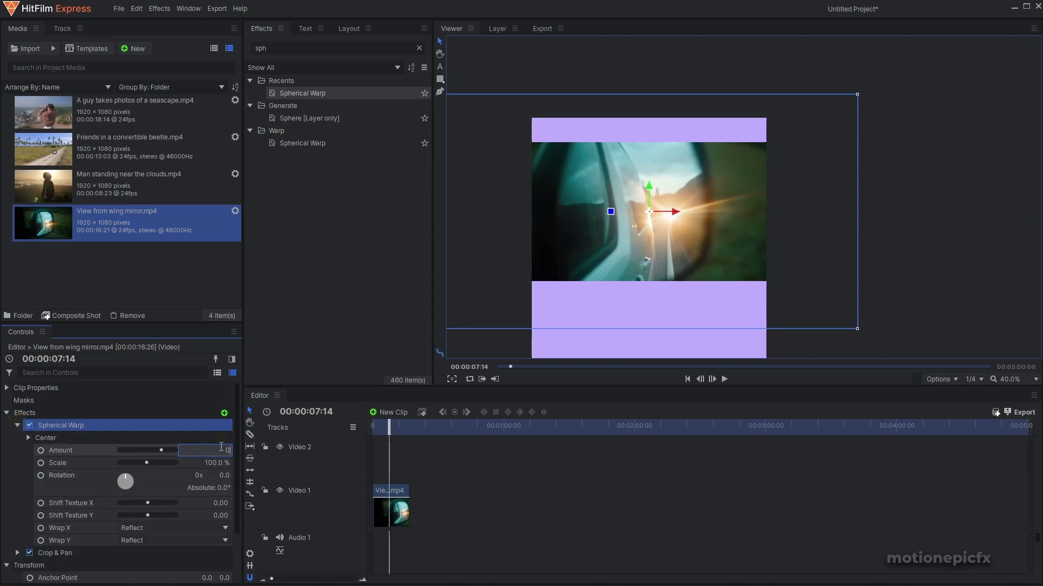
pyautogui.write('0')
pyautogui.press('Return')
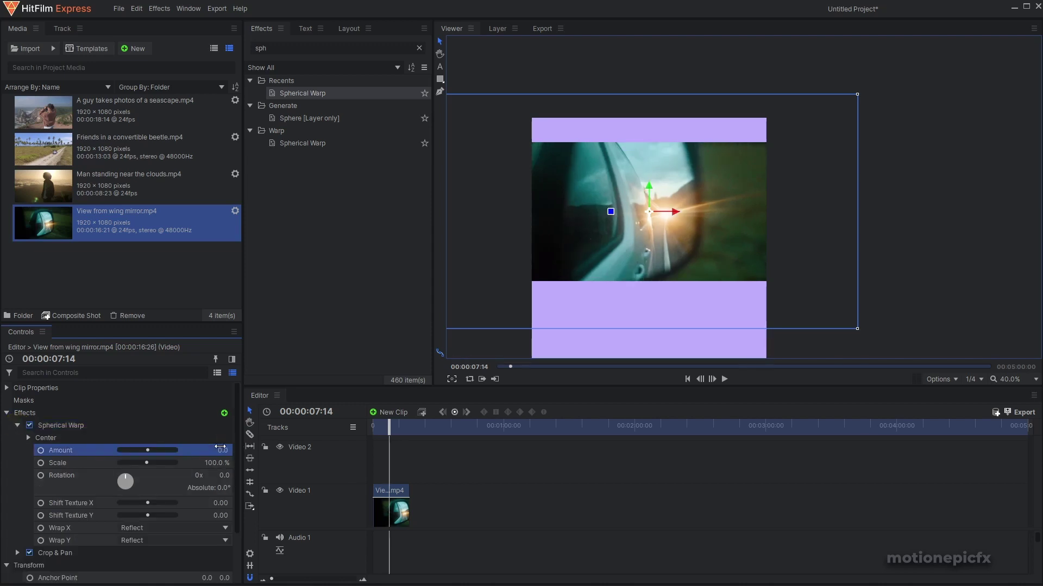
pyautogui.click(28, 438)
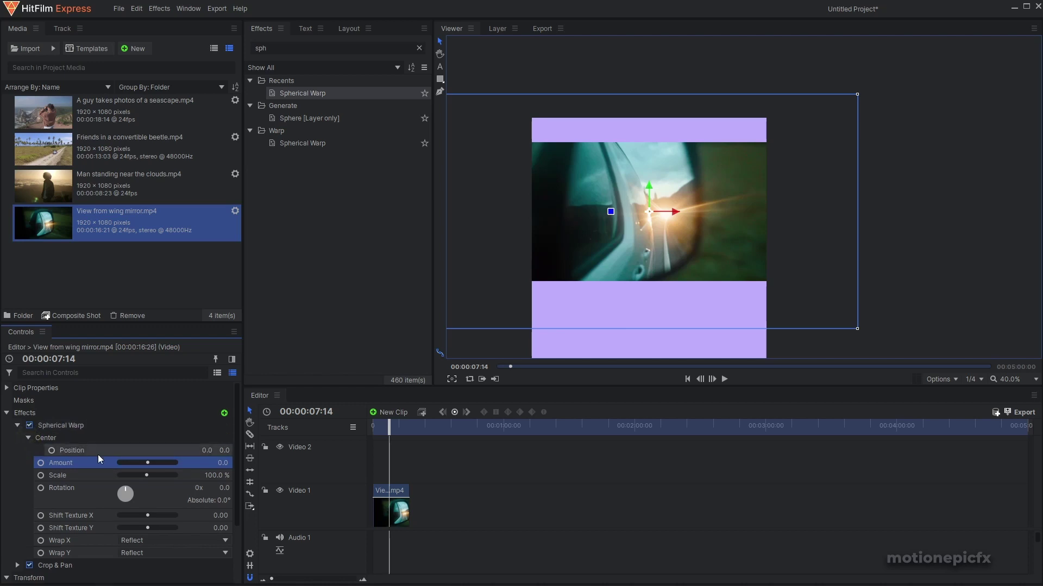
pyautogui.moveTo(228, 451); pyautogui.dragTo(226, 450)
# Set the warp's Wrap X and Wrap Y to No.
pyautogui.click(132, 541)
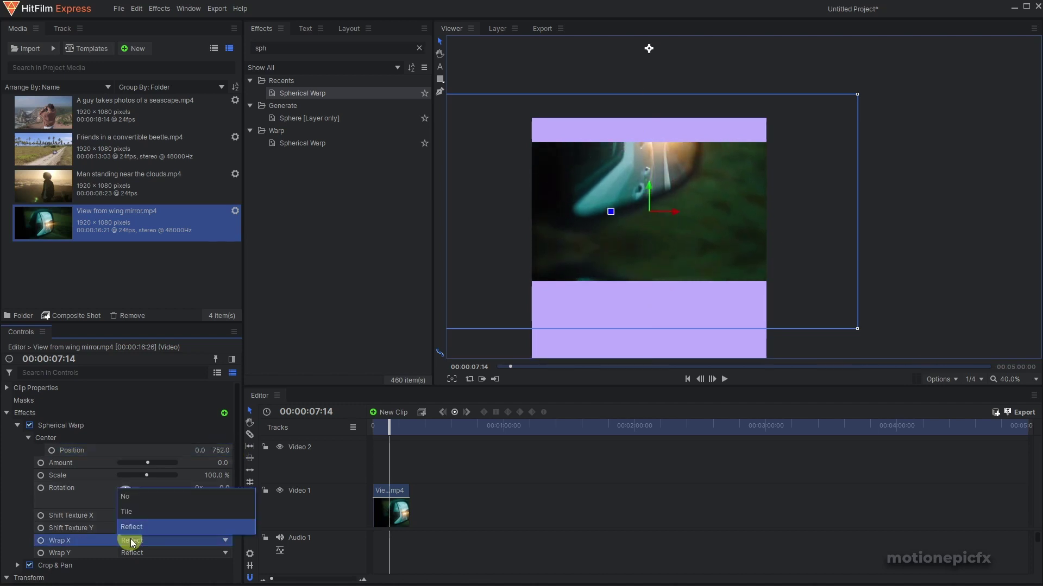
pyautogui.click(133, 496)
pyautogui.click(148, 540)
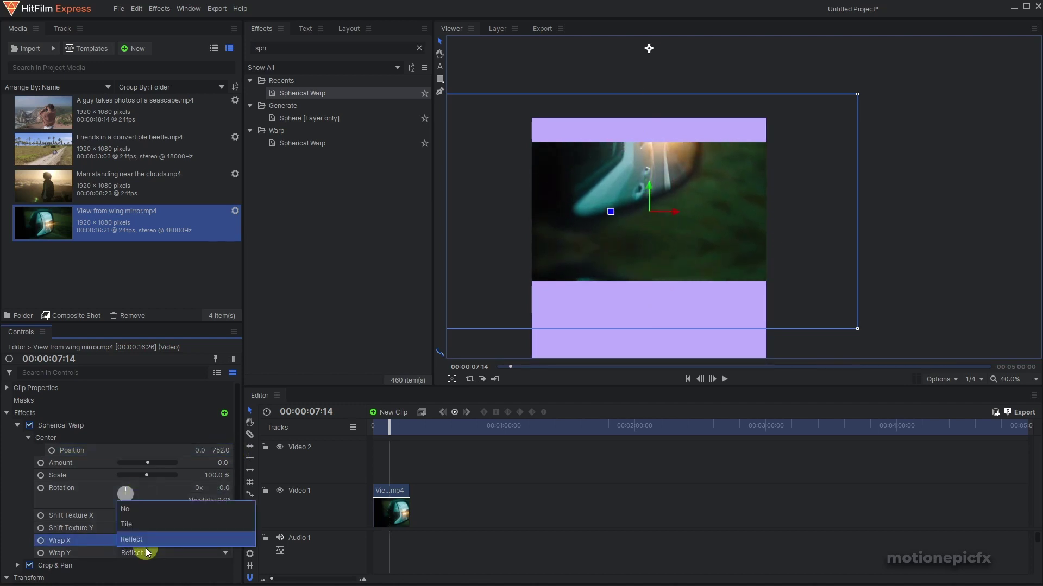
pyautogui.click(130, 508)
pyautogui.moveTo(220, 450); pyautogui.dragTo(221, 449)
# Set the wing mirror clip's Position Y to 640 and place the clouds clip on Video 2.
pyautogui.click(394, 513)
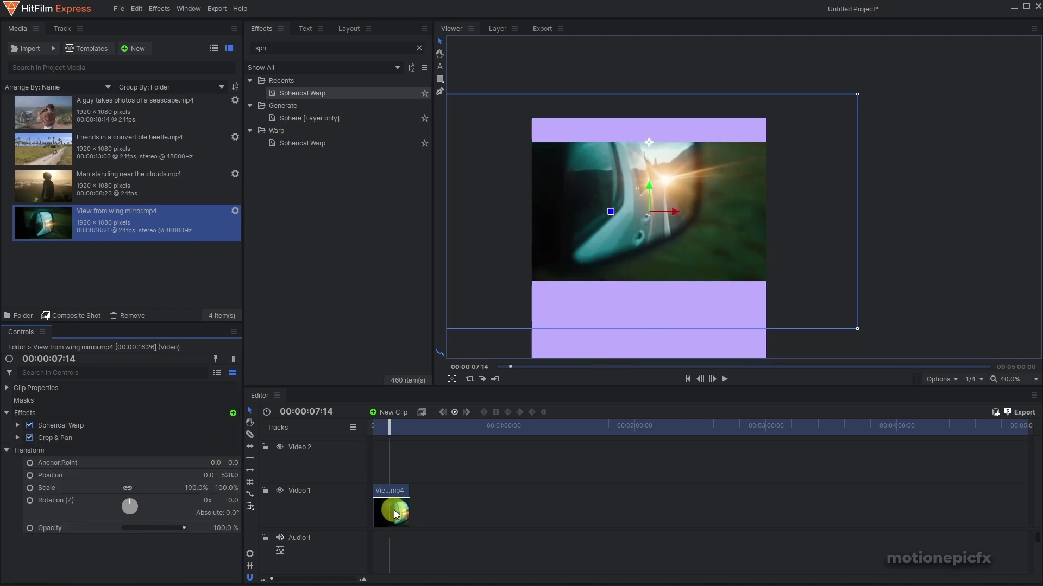
pyautogui.click(233, 476)
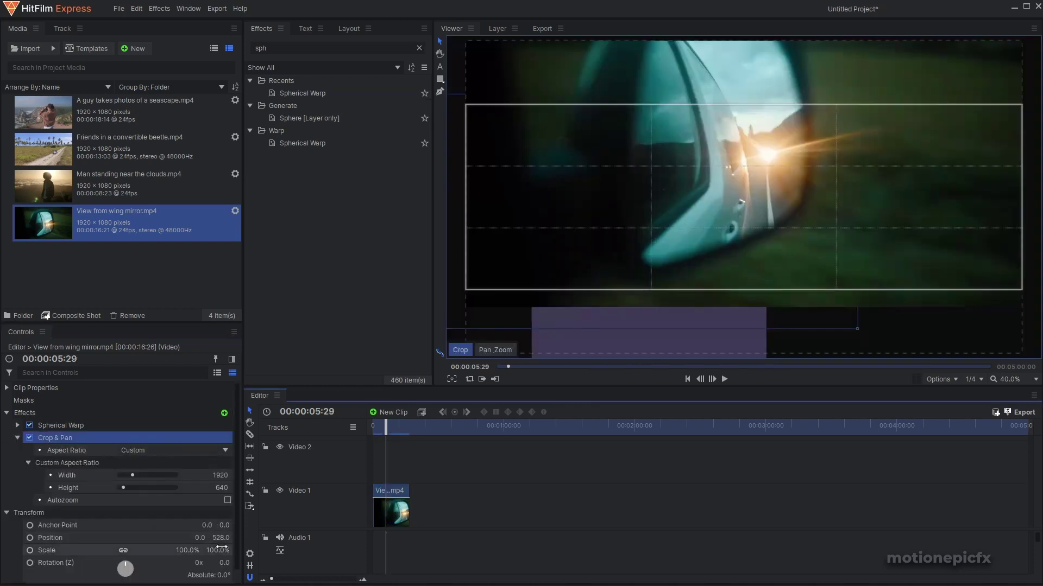
pyautogui.moveTo(220, 537); pyautogui.dragTo(220, 538)
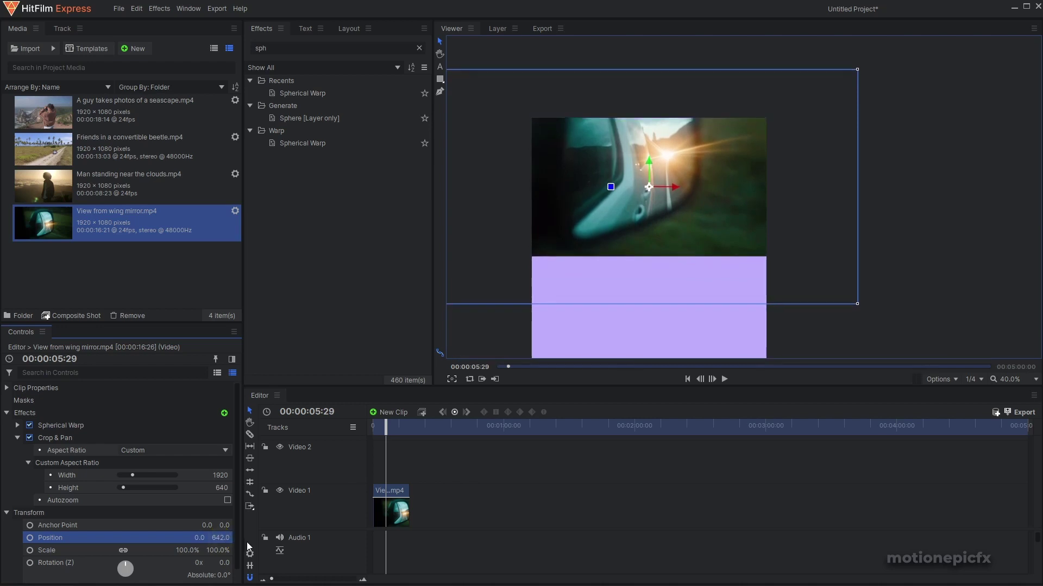
pyautogui.click(224, 539)
pyautogui.write('640')
pyautogui.press('Return')
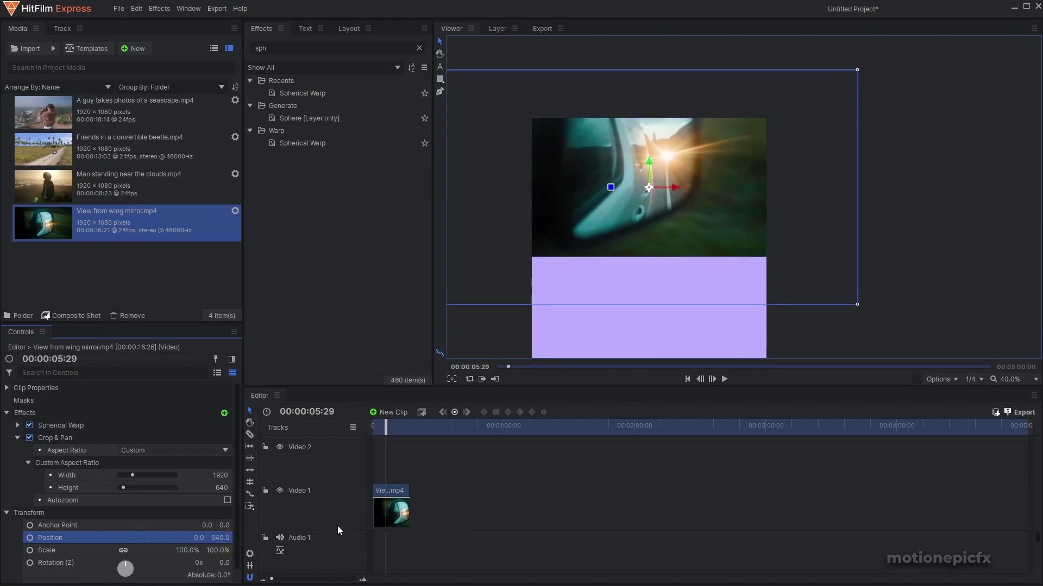
pyautogui.moveTo(109, 185); pyautogui.dragTo(379, 481)
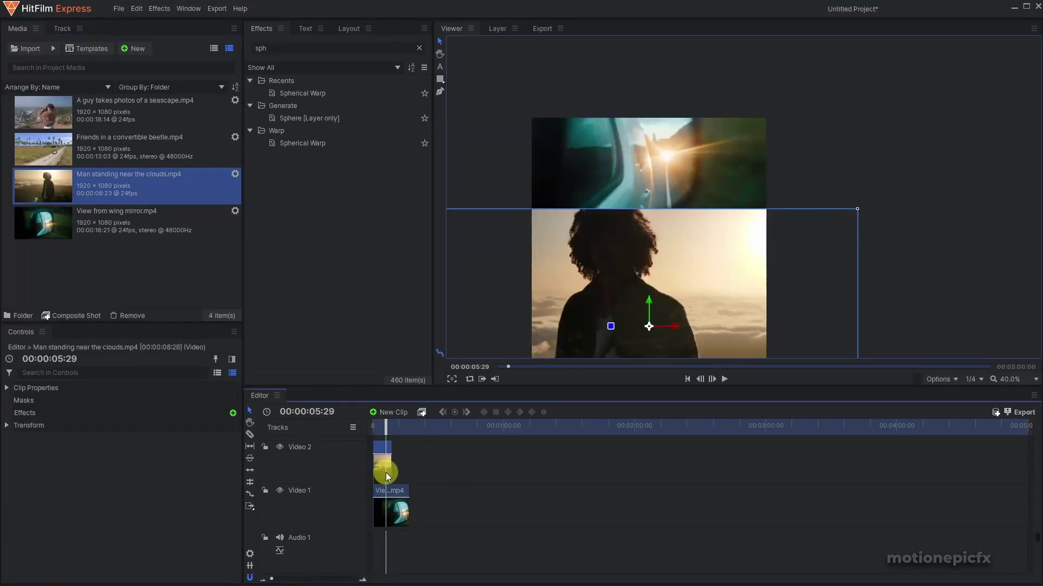
# Give the clouds clip the same Crop & Pan as the wing mirror clip.
pyautogui.click(379, 501)
pyautogui.click(103, 437)
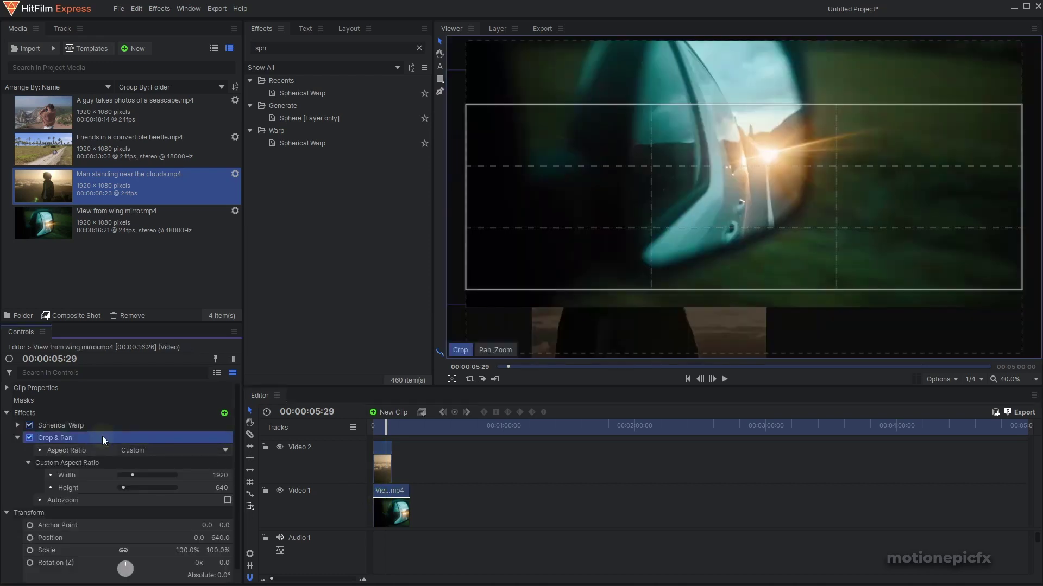
pyautogui.click(381, 467)
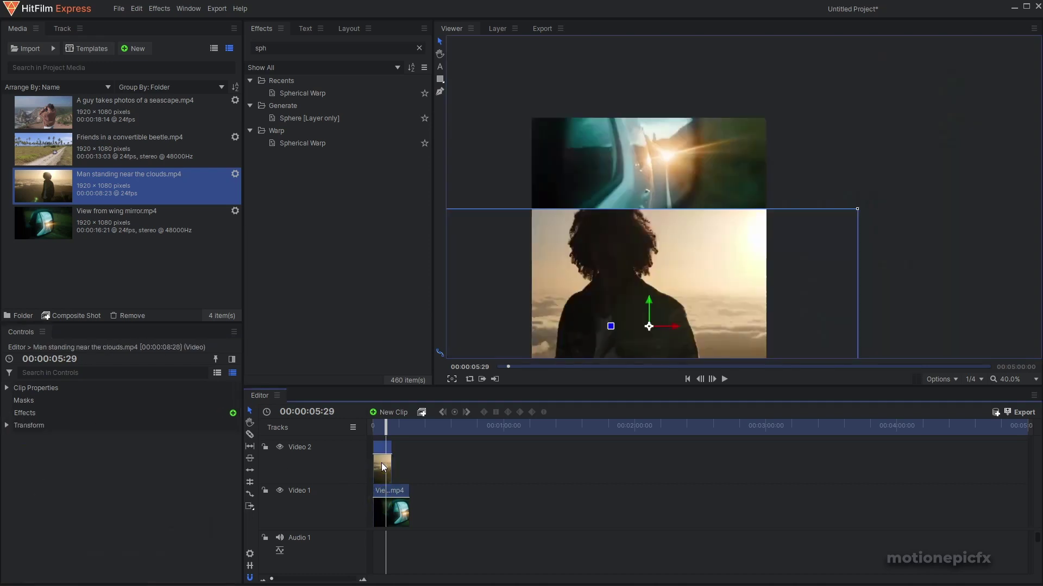
pyautogui.click(6, 412)
pyautogui.click(16, 425)
pyautogui.click(17, 425)
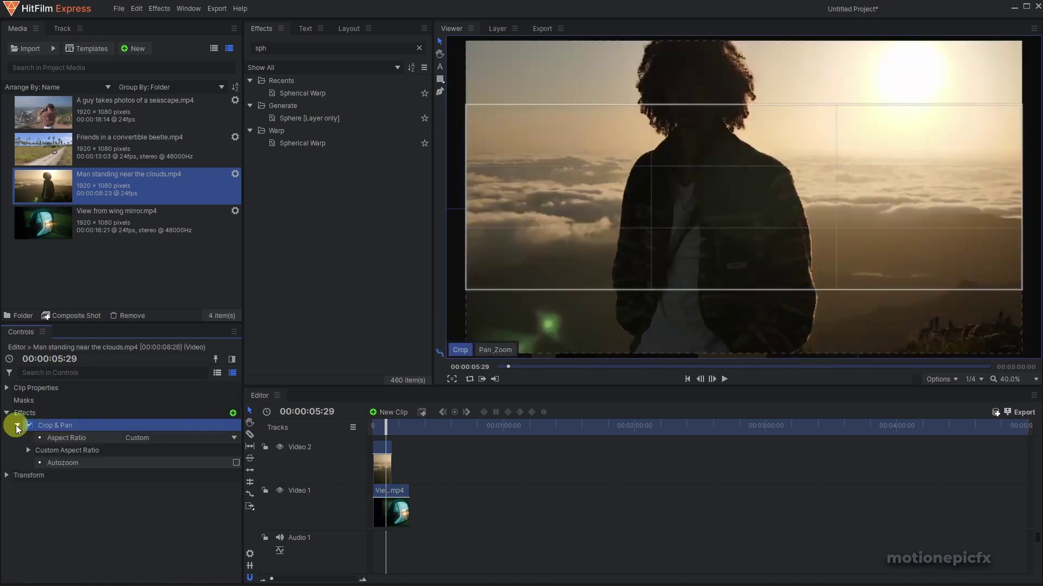
pyautogui.click(142, 526)
pyautogui.click(622, 263)
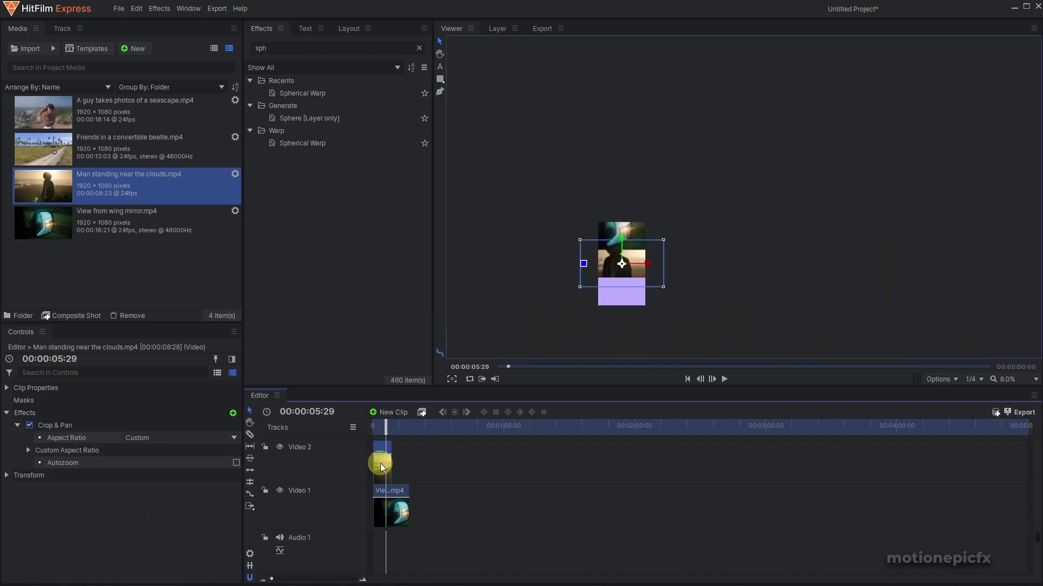
# Shrink the video track rows and add the beetle clip on Video 3.
pyautogui.scroll(3, 619, 263)
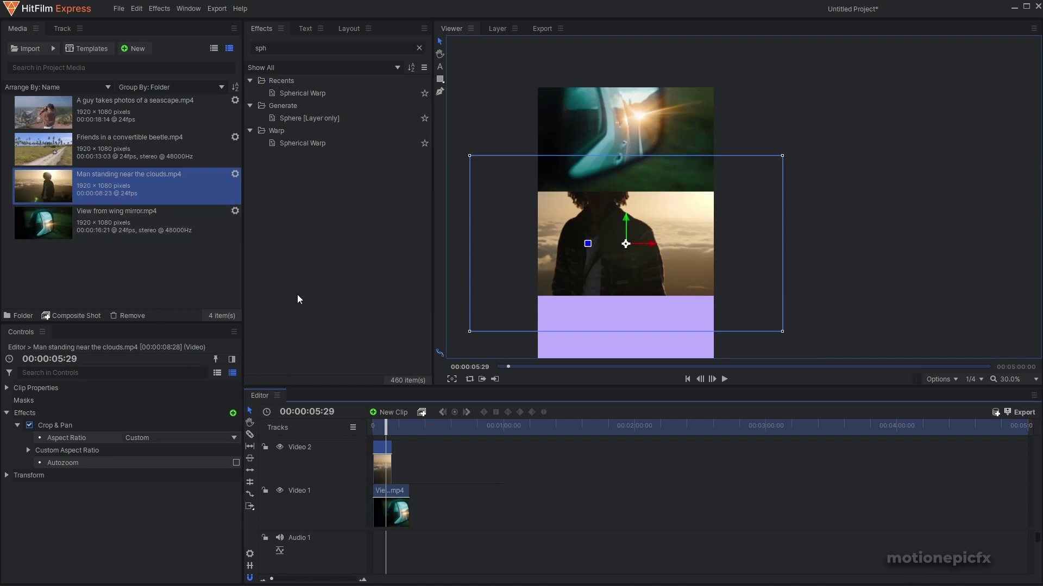
pyautogui.click(353, 428)
pyautogui.moveTo(383, 441)
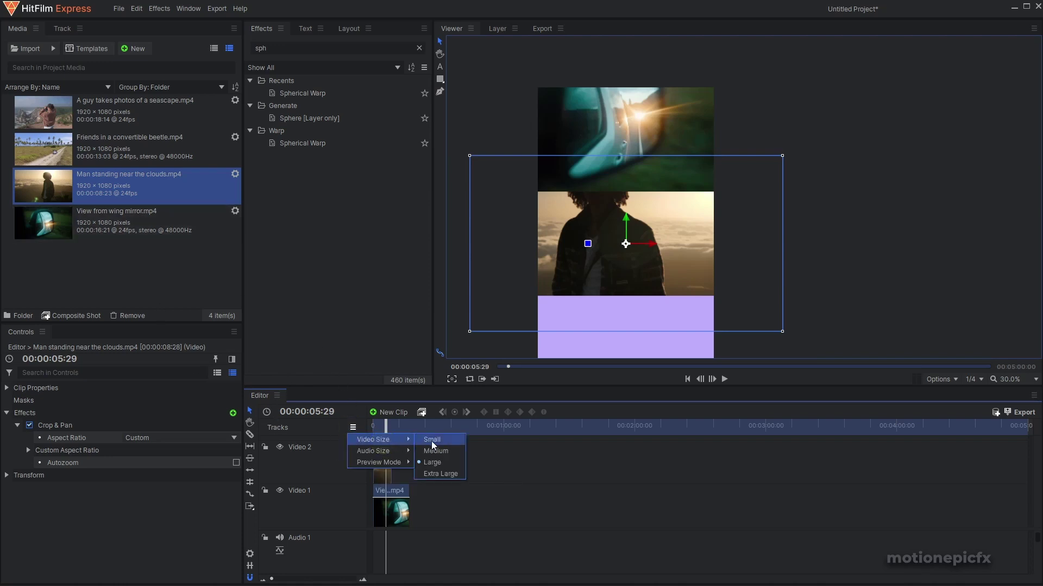
pyautogui.click(431, 441)
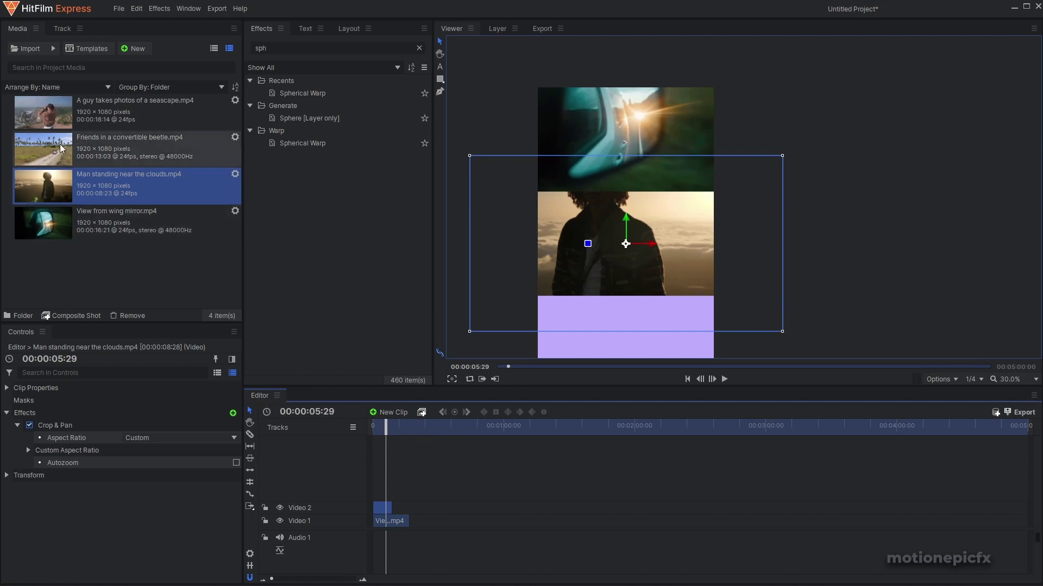
pyautogui.moveTo(59, 145); pyautogui.dragTo(380, 497)
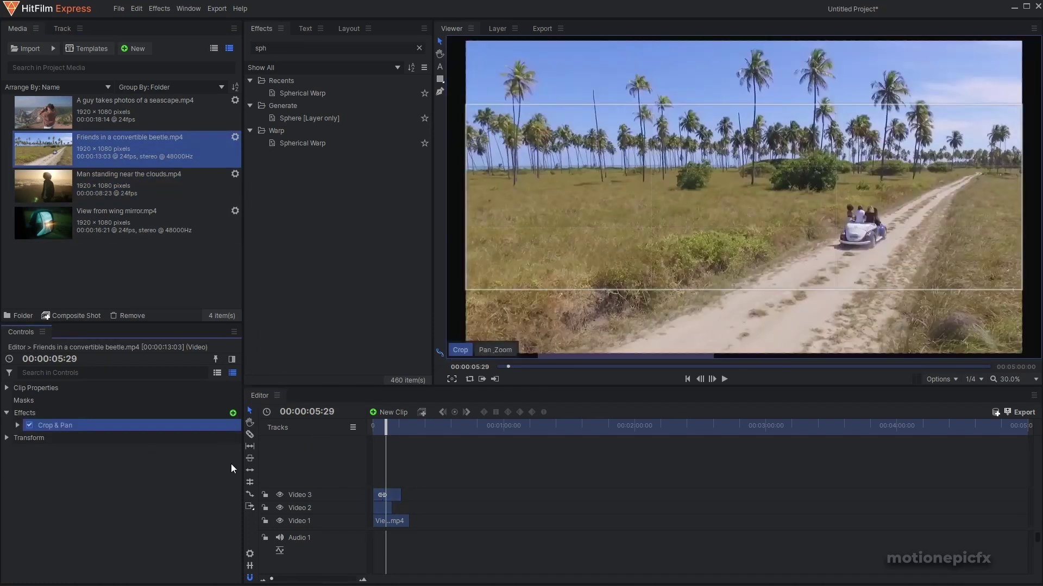
pyautogui.click(181, 501)
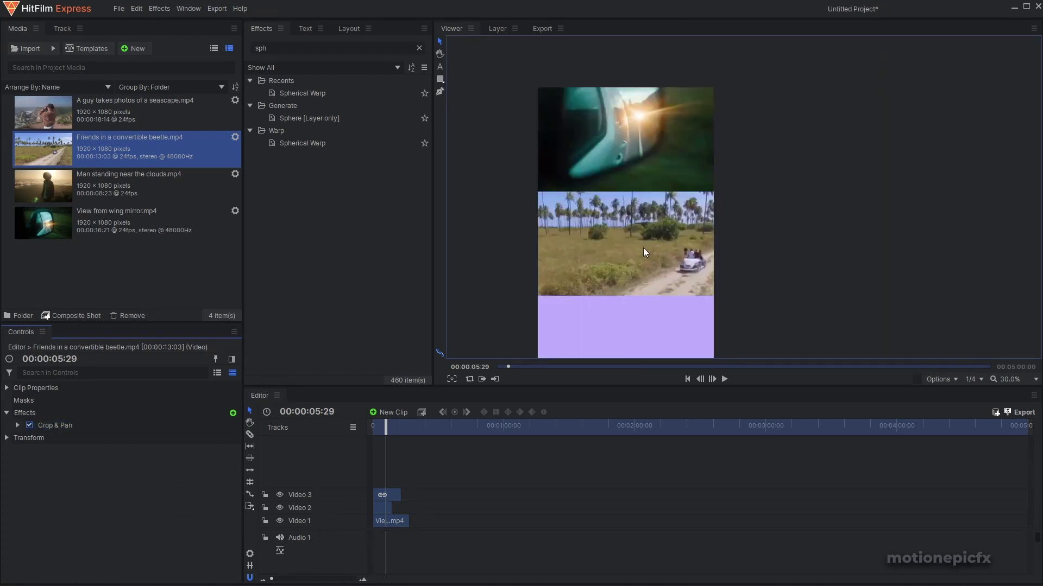
# Set the beetle clip's Position Y to -640 and add the seascape clip on Video 4.
pyautogui.click(10, 438)
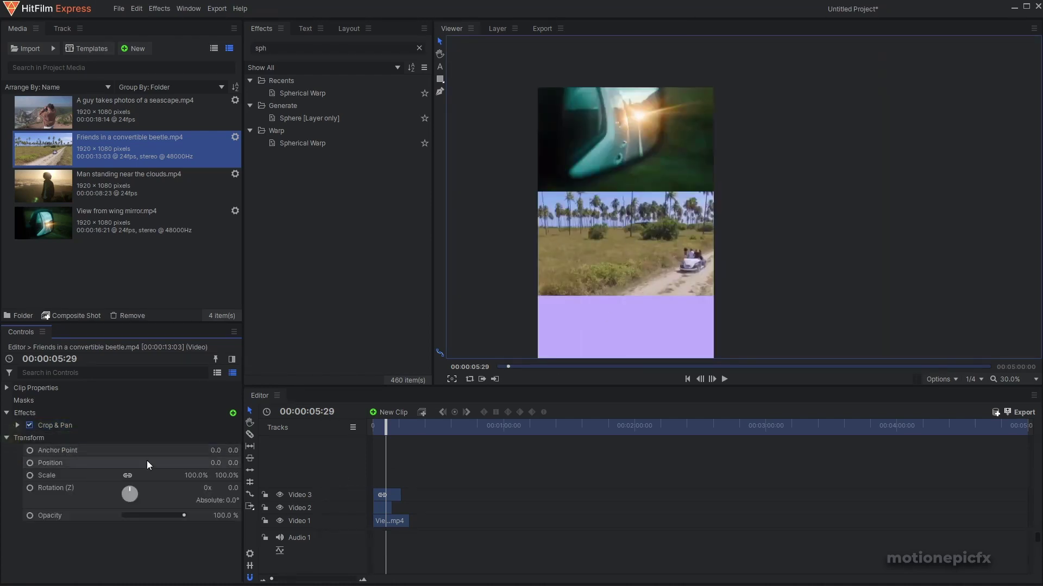
pyautogui.moveTo(233, 463); pyautogui.dragTo(233, 464)
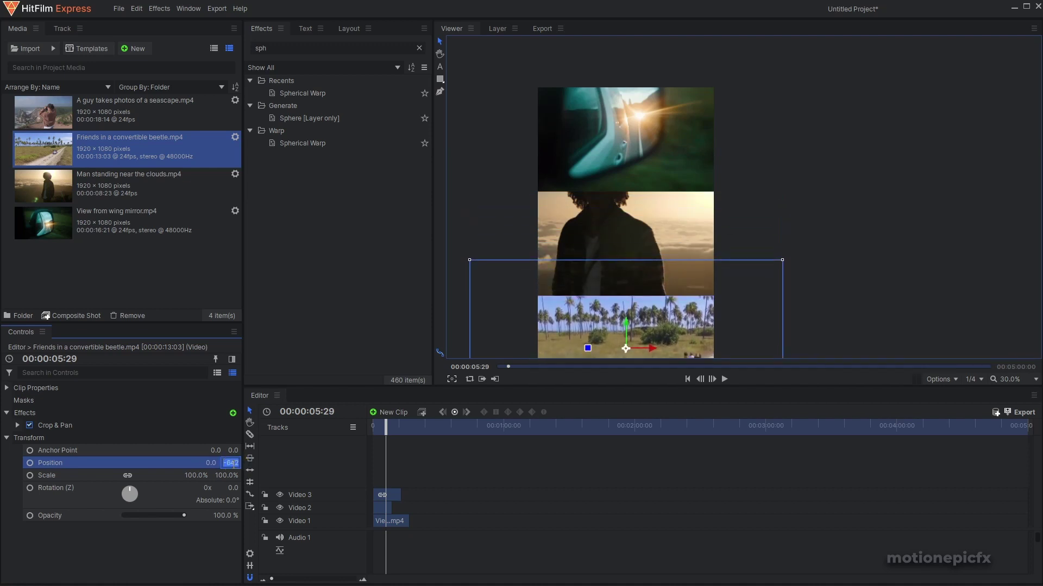
pyautogui.write('-640')
pyautogui.click(205, 560)
pyautogui.moveTo(384, 434)
pyautogui.mouseDown()
pyautogui.moveTo(361, 427)
pyautogui.moveTo(380, 435)
pyautogui.mouseUp()
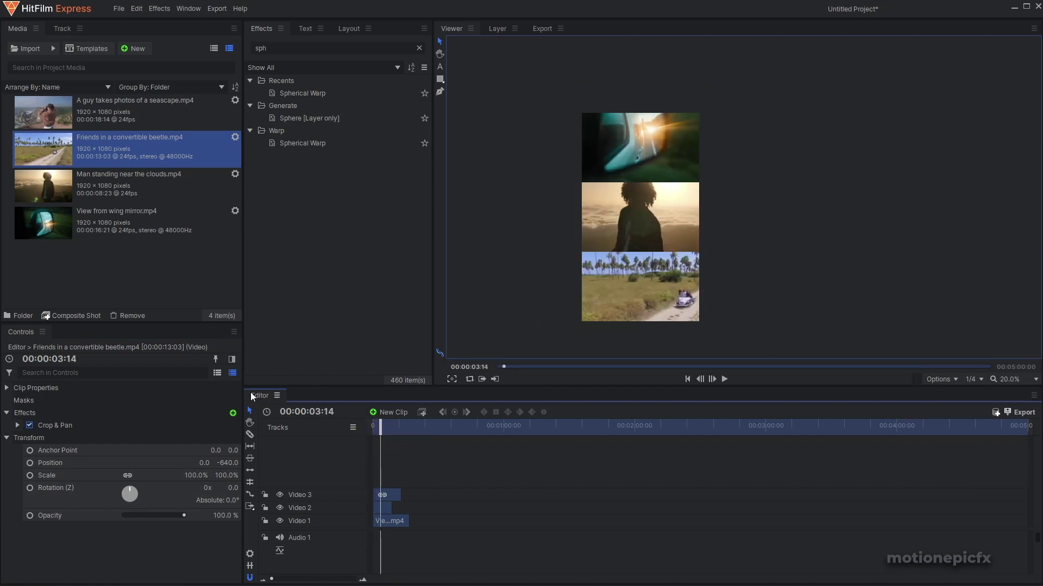
pyautogui.moveTo(38, 116); pyautogui.dragTo(370, 478)
pyautogui.moveTo(380, 426); pyautogui.dragTo(384, 427)
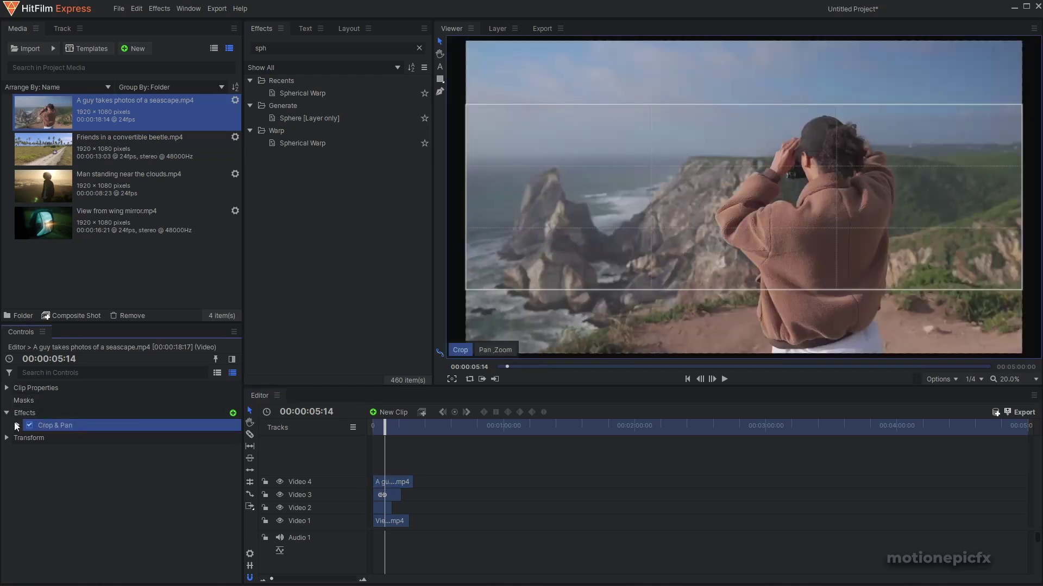
# Set the seascape clip's custom Crop & Pan height to 480.
pyautogui.click(16, 426)
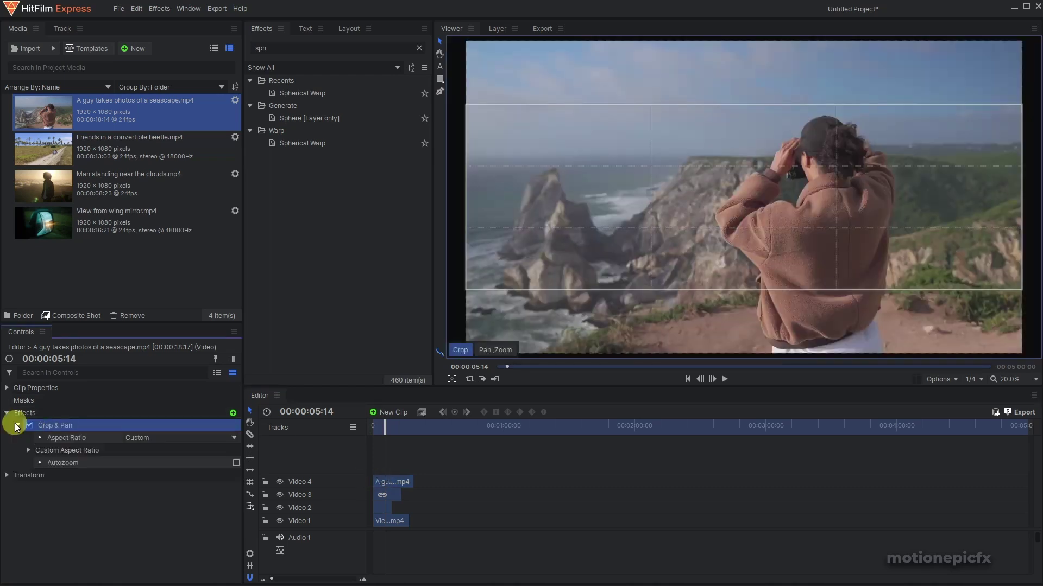
pyautogui.click(29, 450)
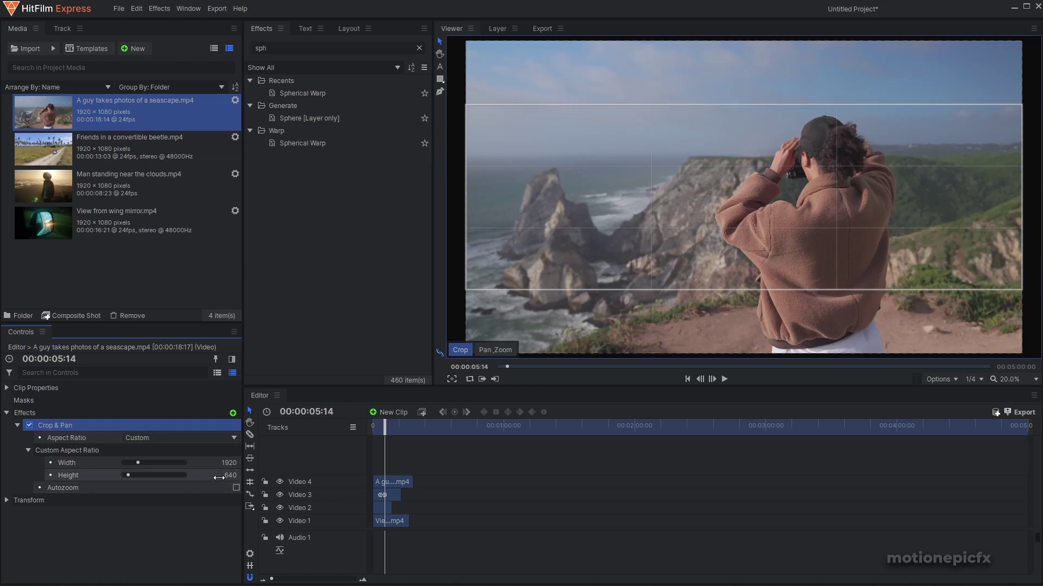
pyautogui.click(177, 533)
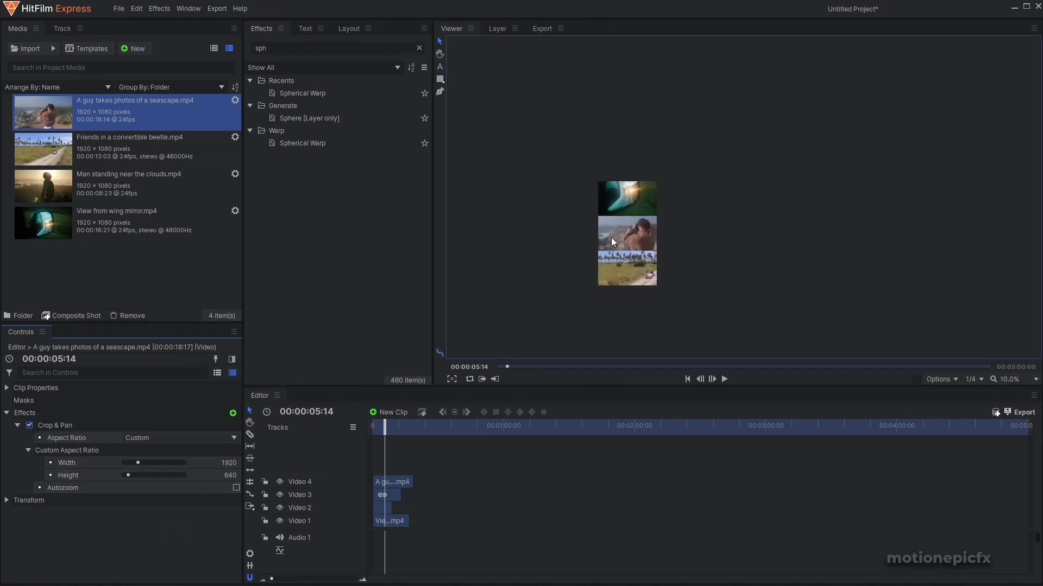
pyautogui.scroll(1, 610, 242)
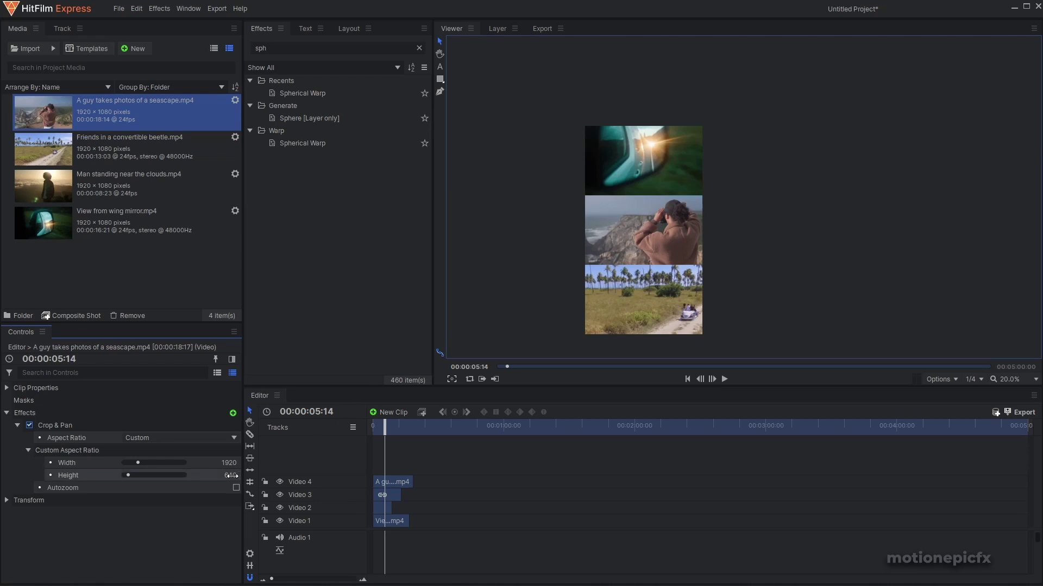
pyautogui.click(213, 476)
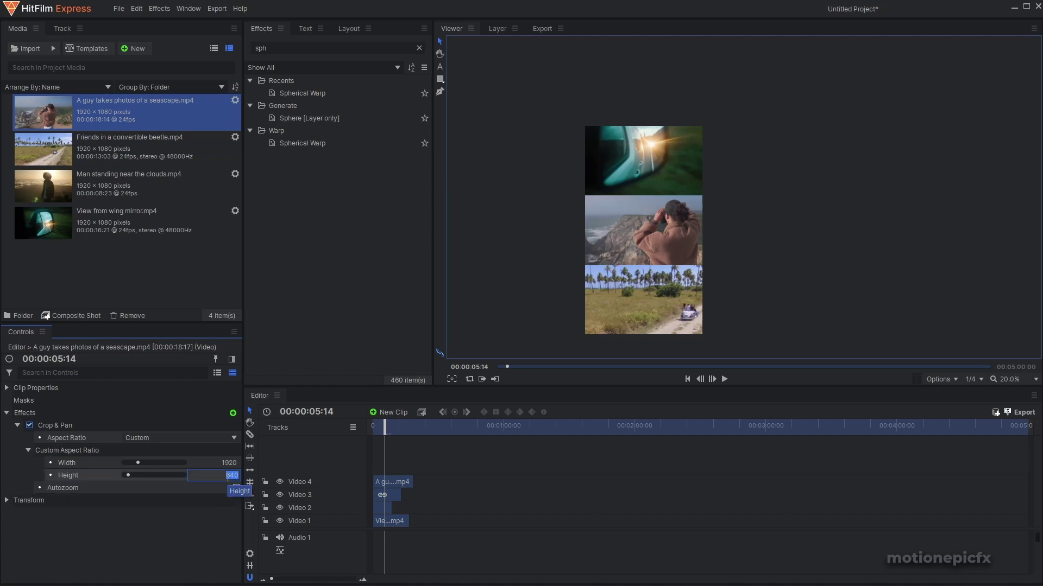
pyautogui.write('480')
pyautogui.press('Return')
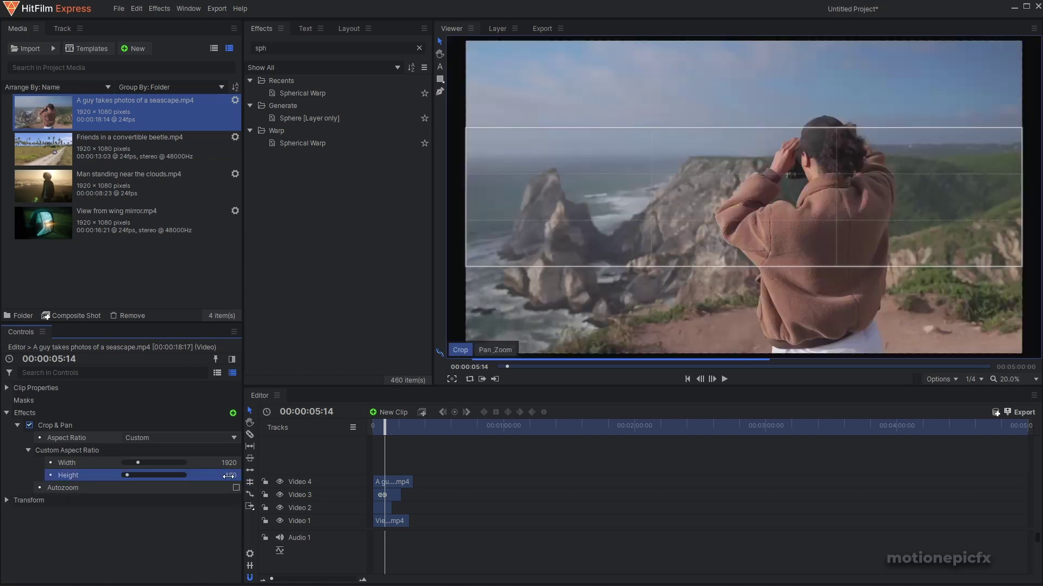
# Set the beetle clip's custom crop height to 480.
pyautogui.click(60, 426)
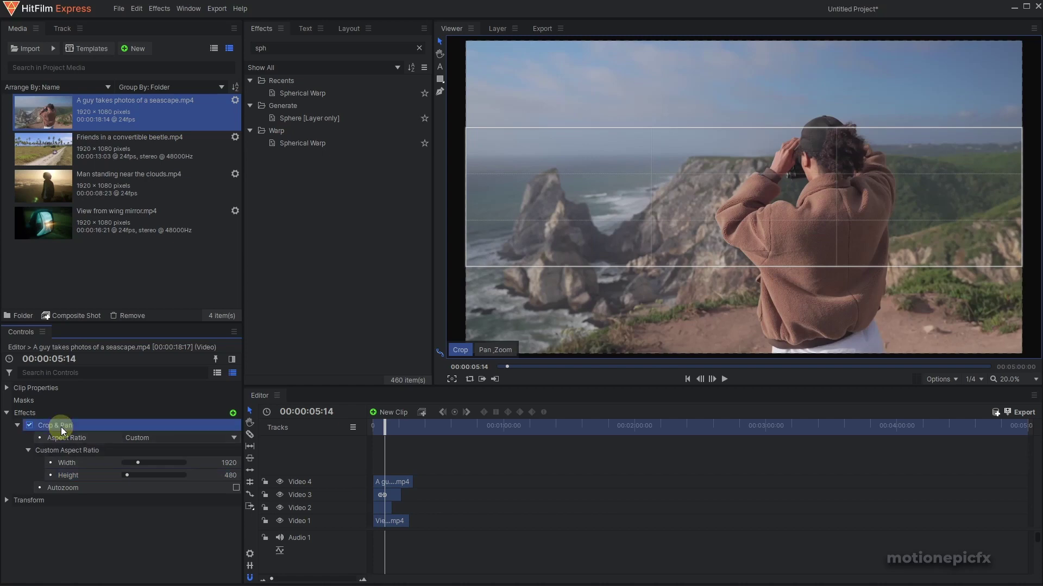
pyautogui.click(391, 496)
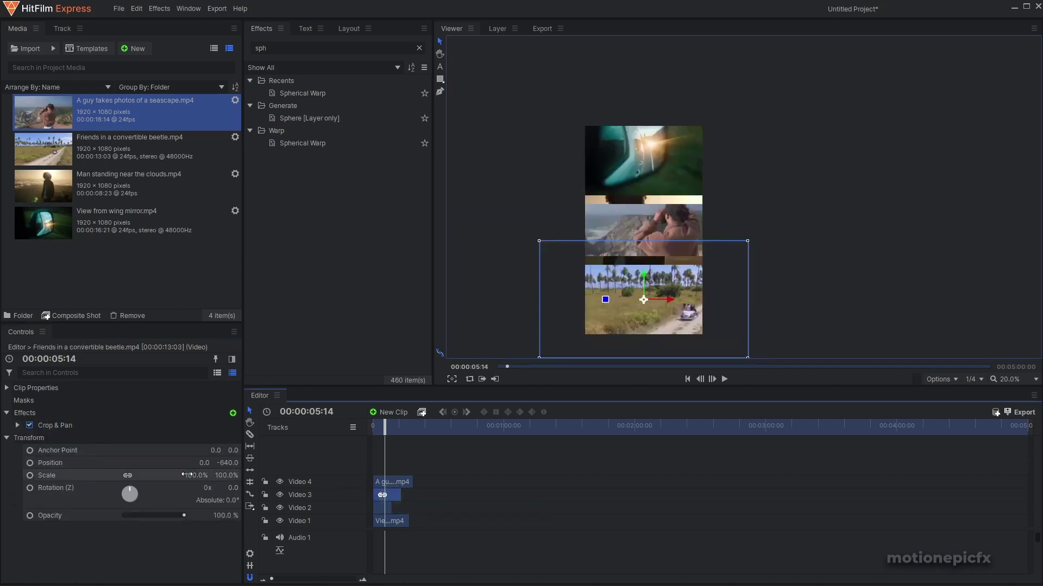
pyautogui.click(28, 450)
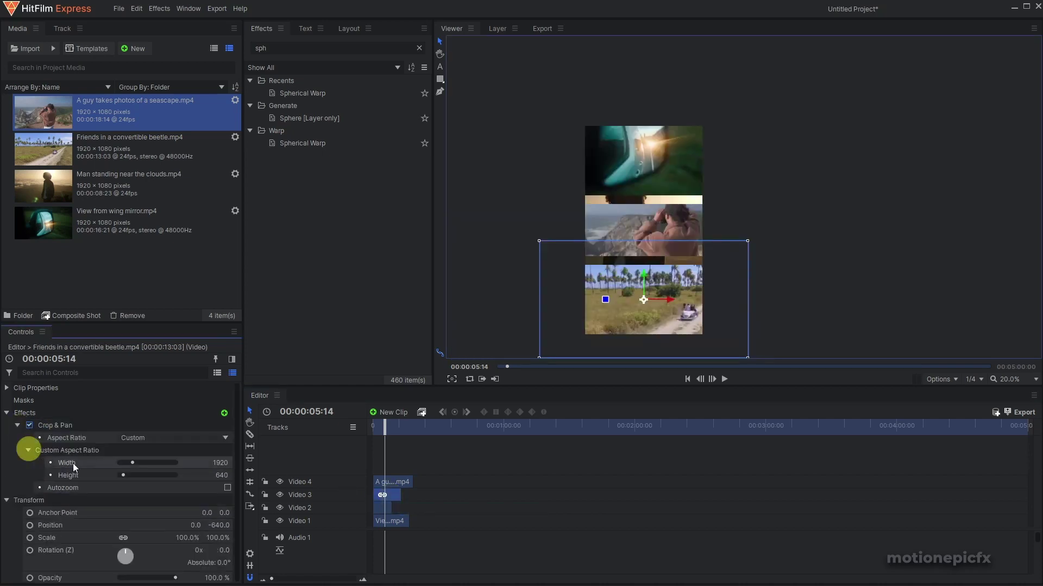
pyautogui.click(221, 476)
pyautogui.write('48')
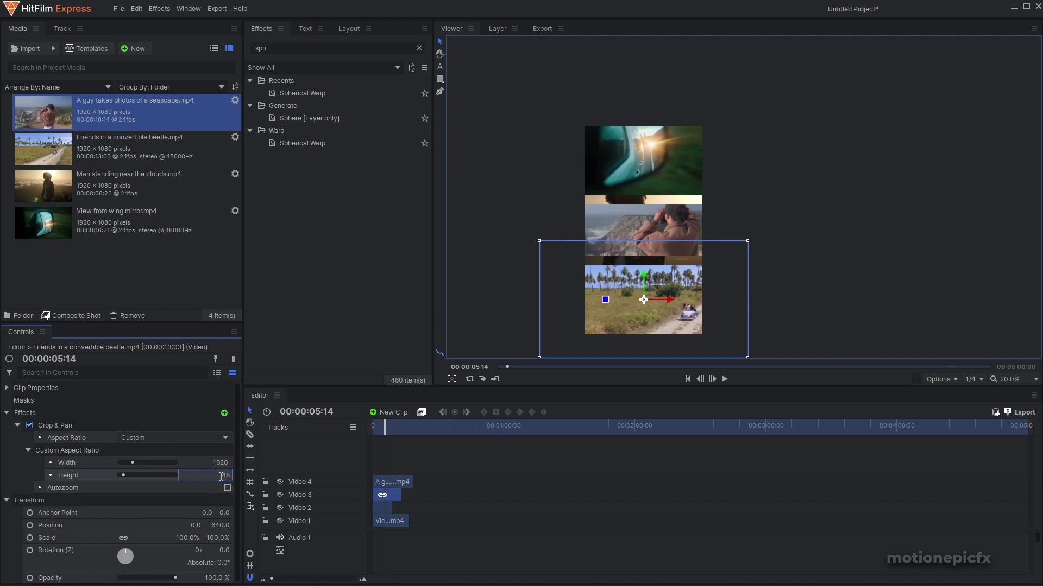
pyautogui.write('0')
pyautogui.press('Return')
# Set the clouds and wing mirror clips' crop heights to 480 as well.
pyautogui.click(379, 509)
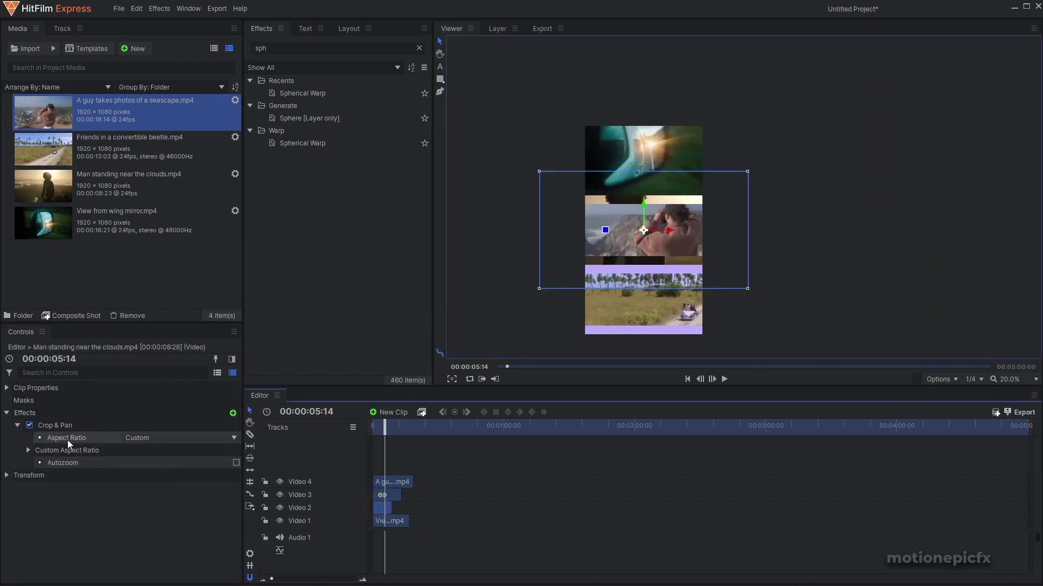
pyautogui.click(30, 450)
pyautogui.click(227, 475)
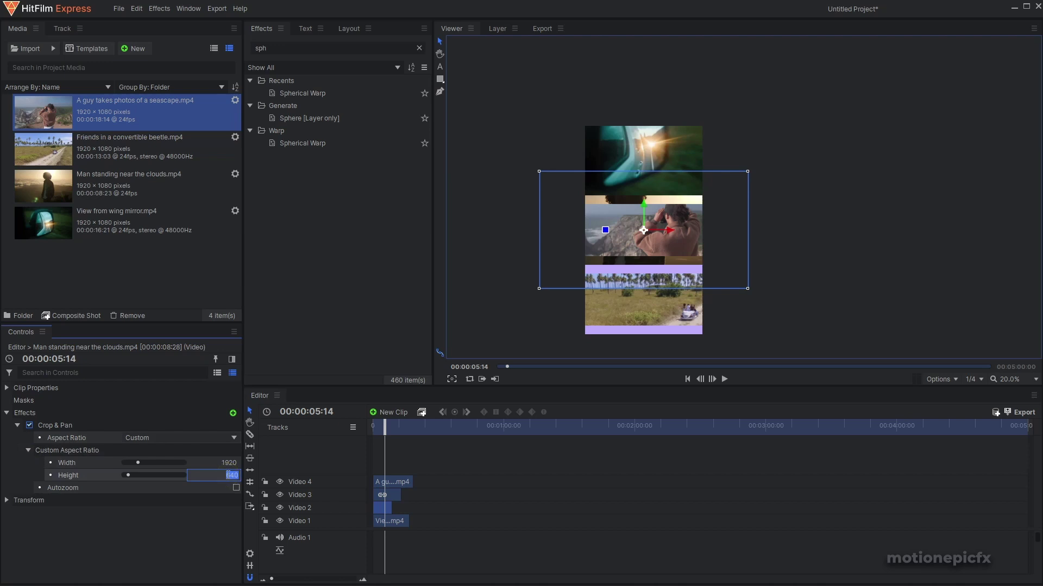
pyautogui.write('480')
pyautogui.press('Return')
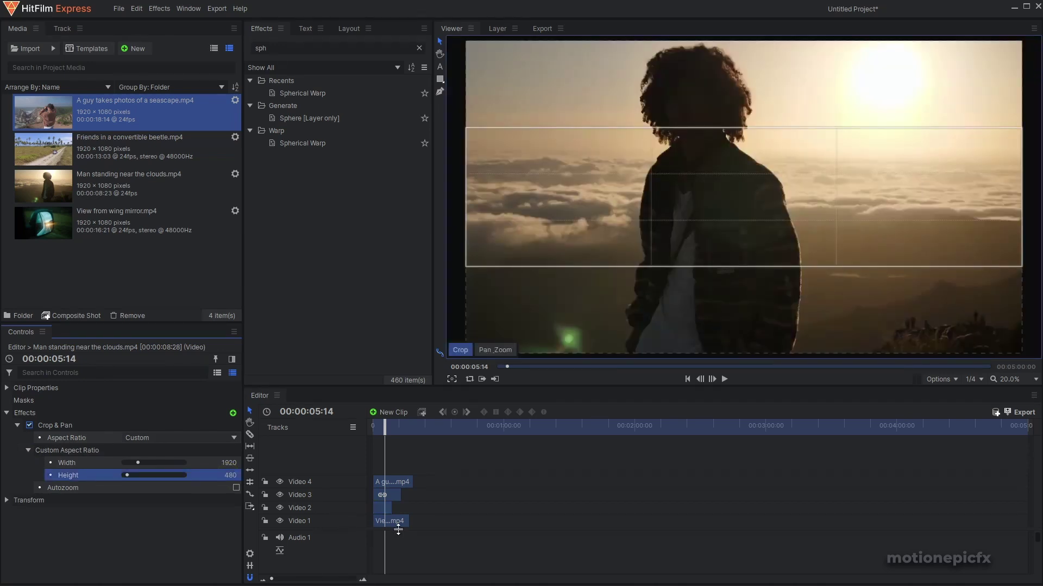
pyautogui.click(387, 522)
pyautogui.click(231, 489)
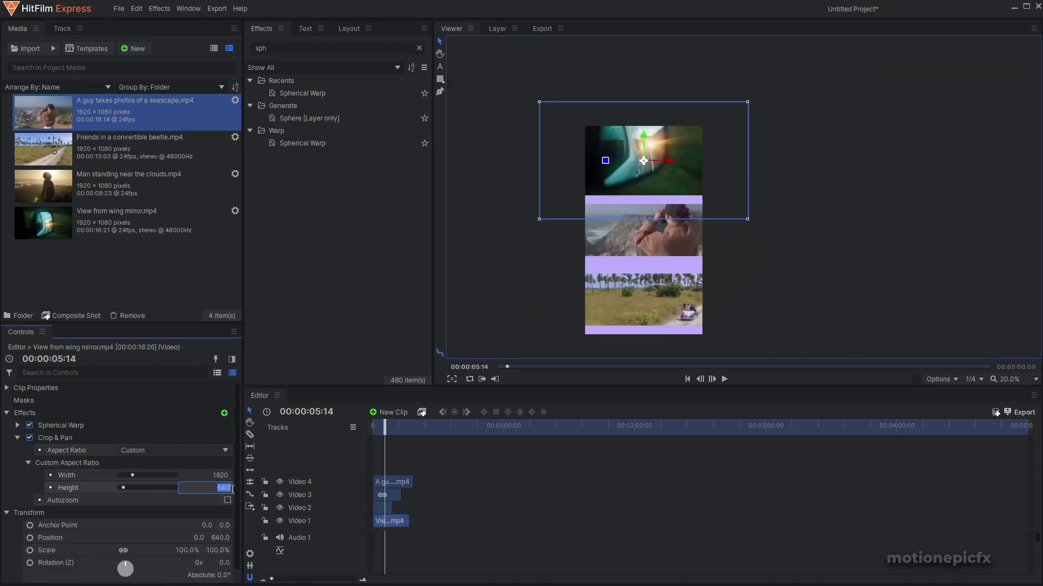
pyautogui.write('480')
pyautogui.press('Return')
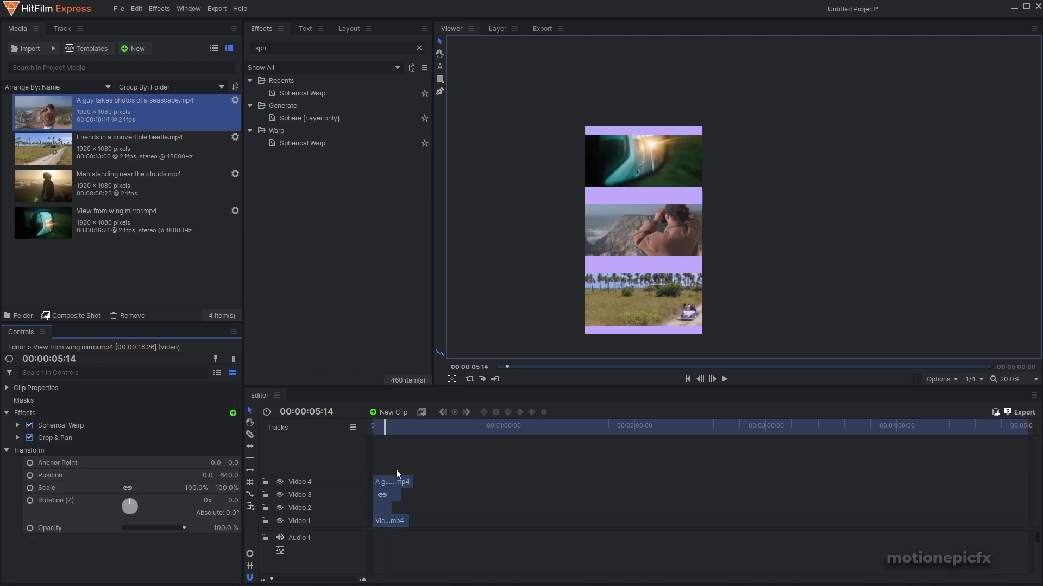
pyautogui.click(389, 482)
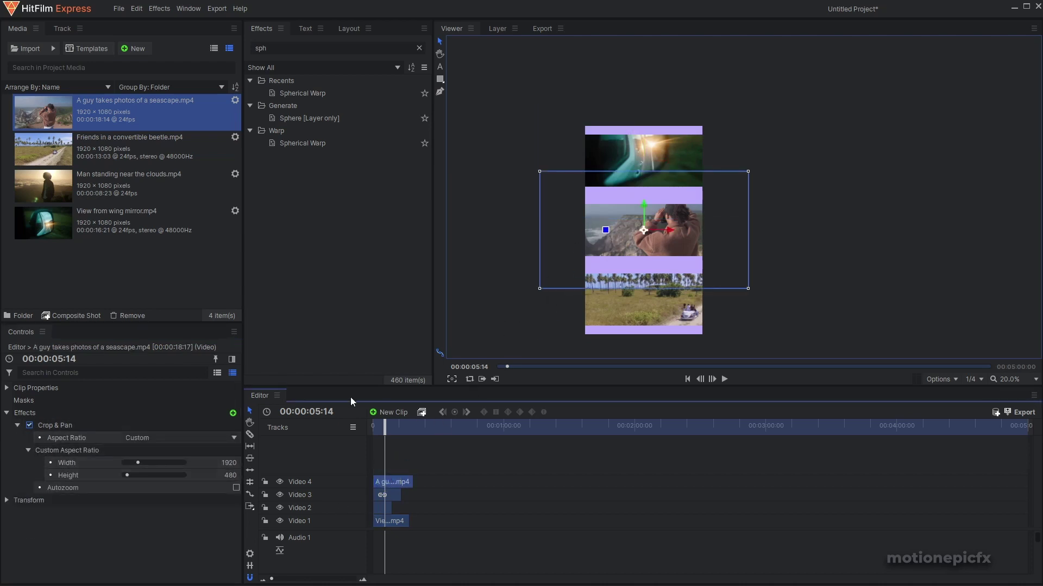
# Set Position Y to 720 for the wing mirror clip and 240 for the clouds clip.
pyautogui.click(386, 523)
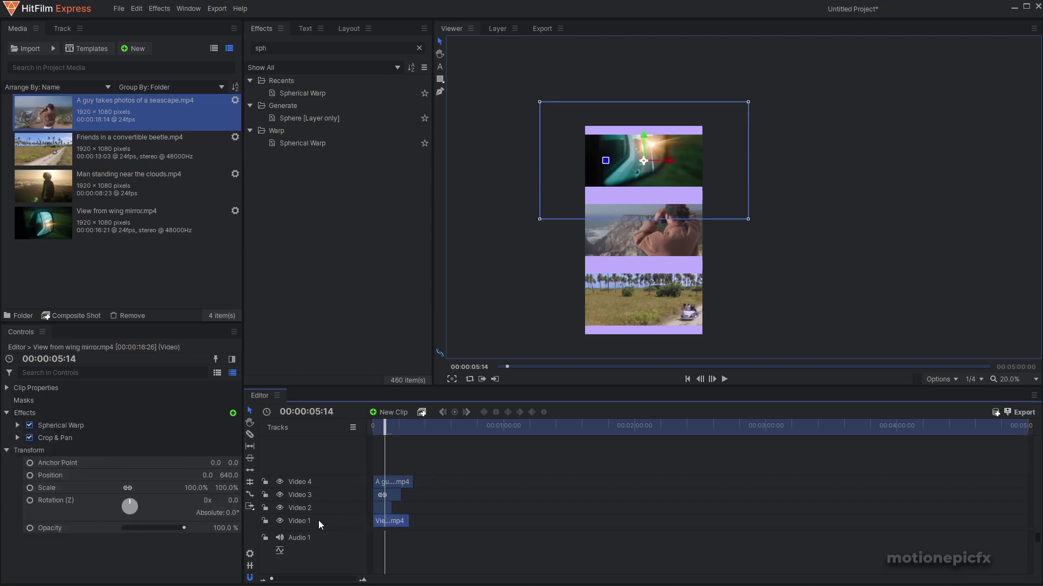
pyautogui.moveTo(229, 475); pyautogui.dragTo(229, 475)
pyautogui.click(233, 476)
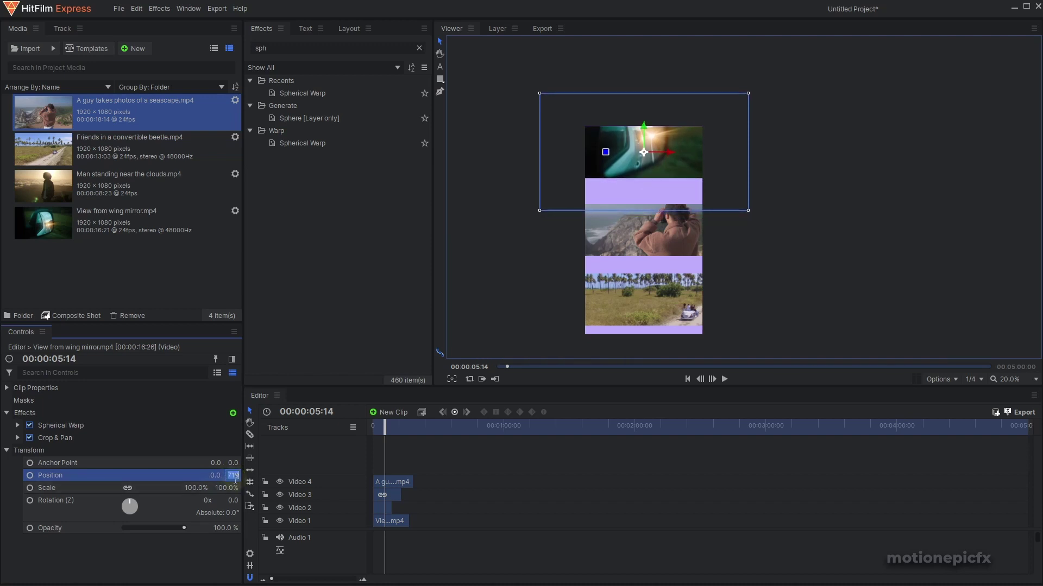
pyautogui.write('720')
pyautogui.click(378, 512)
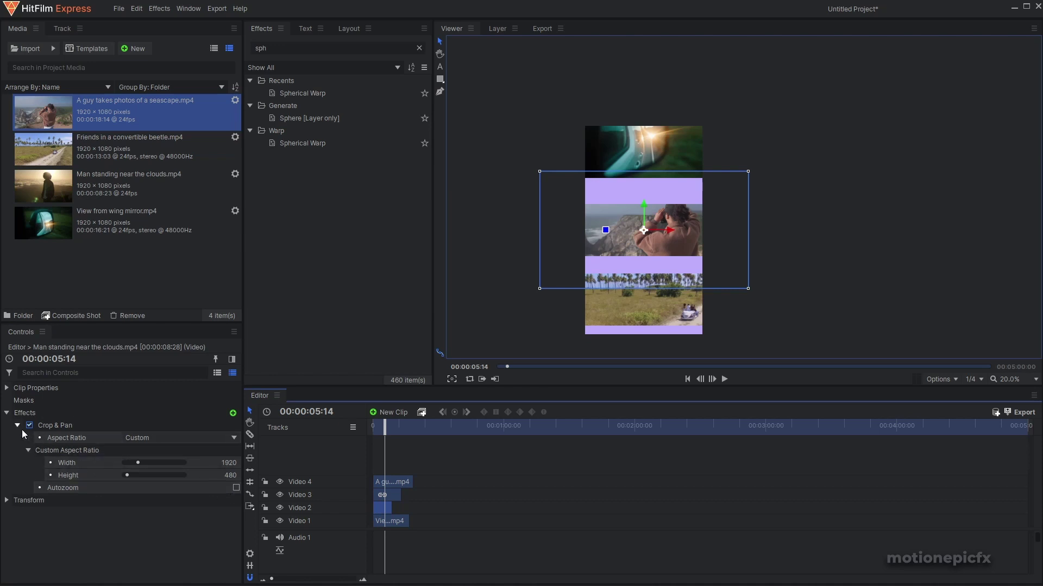
pyautogui.click(8, 500)
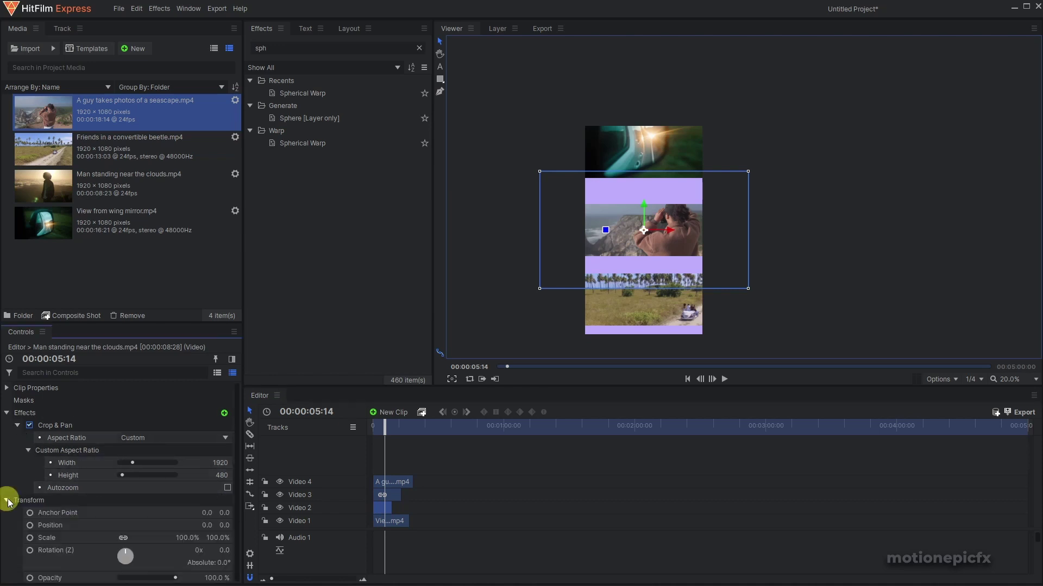
pyautogui.click(224, 525)
pyautogui.moveTo(224, 524); pyautogui.dragTo(222, 524)
pyautogui.scroll(3, 660, 147)
pyautogui.scroll(-1, 623, 175)
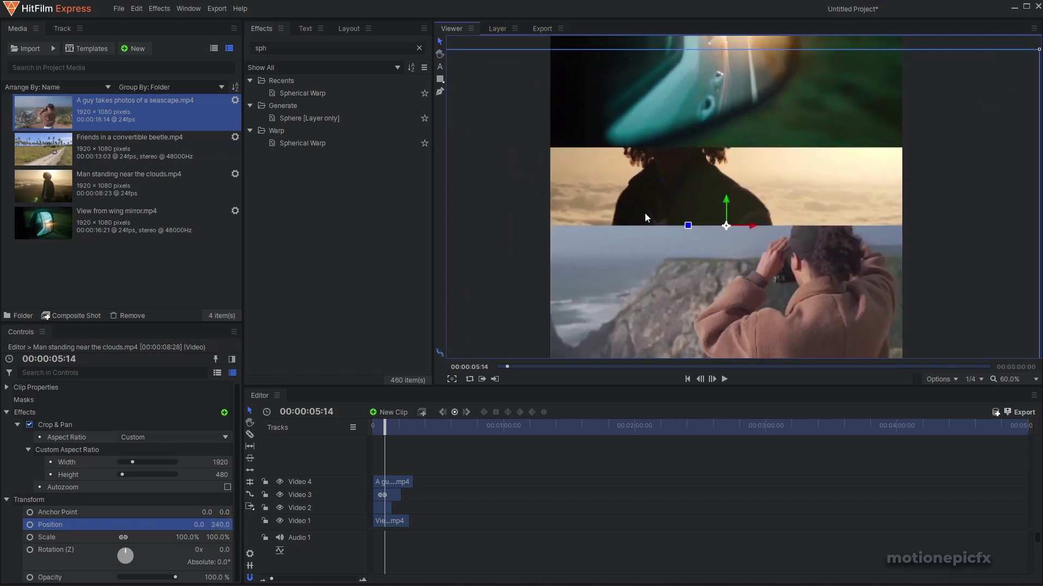
# Set Position Y to -240 for the convertible clip and -720 for the seascape clip.
pyautogui.click(387, 495)
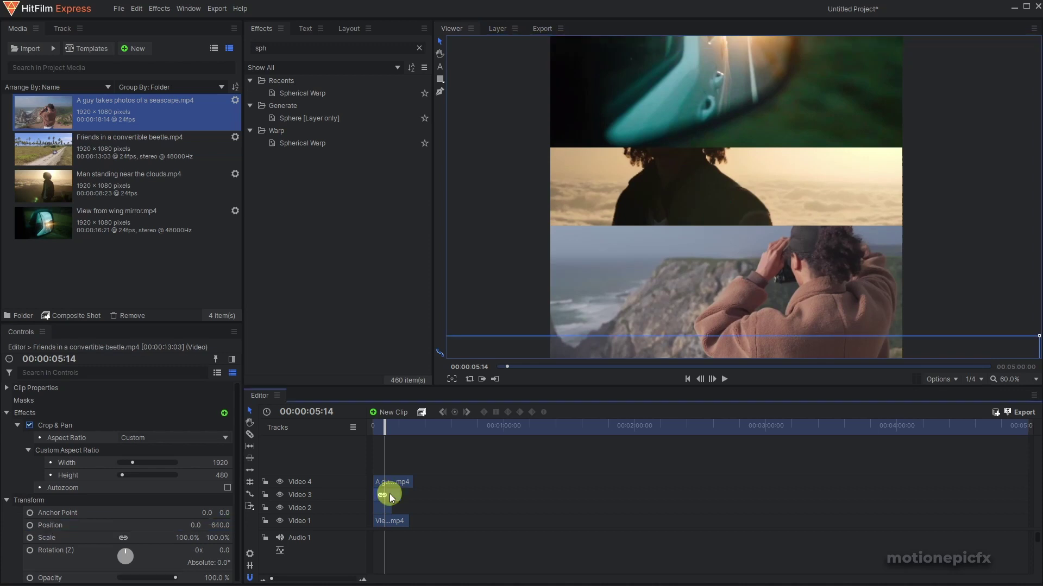
pyautogui.click(221, 524)
pyautogui.write('-2')
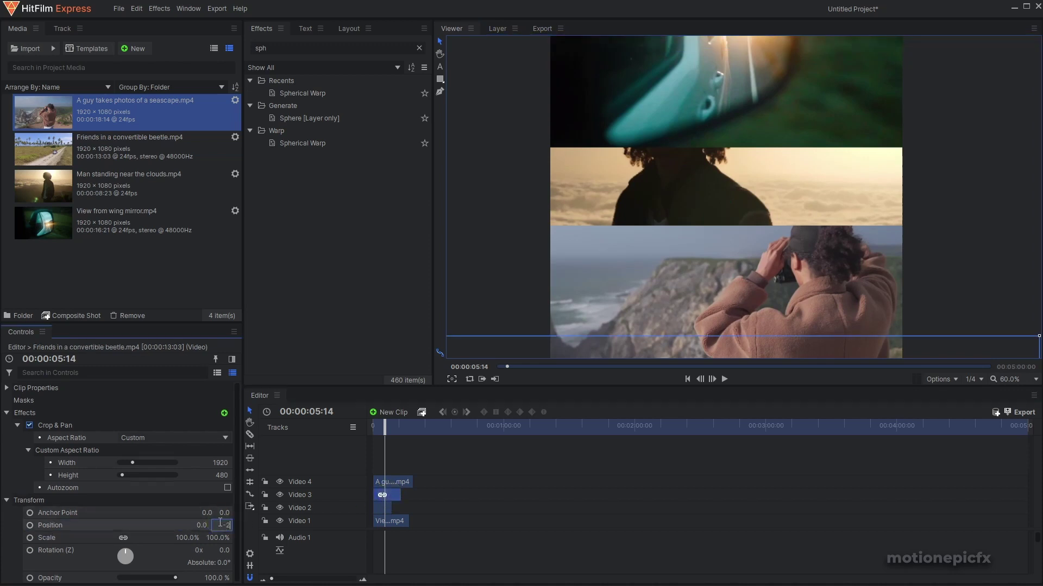
pyautogui.write('40')
pyautogui.press('Return')
pyautogui.scroll(-2, 613, 256)
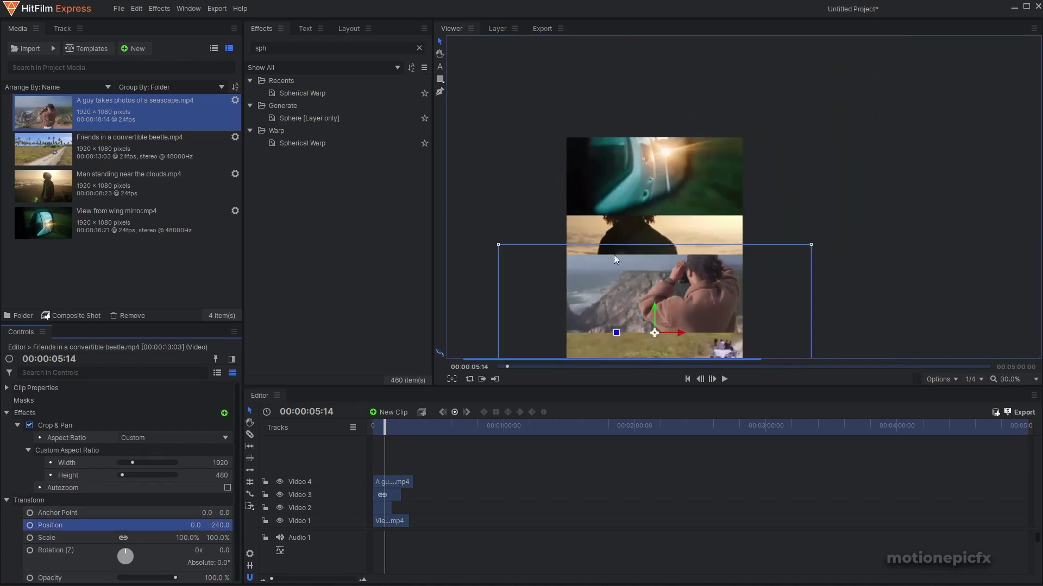
pyautogui.scroll(-1, 670, 283)
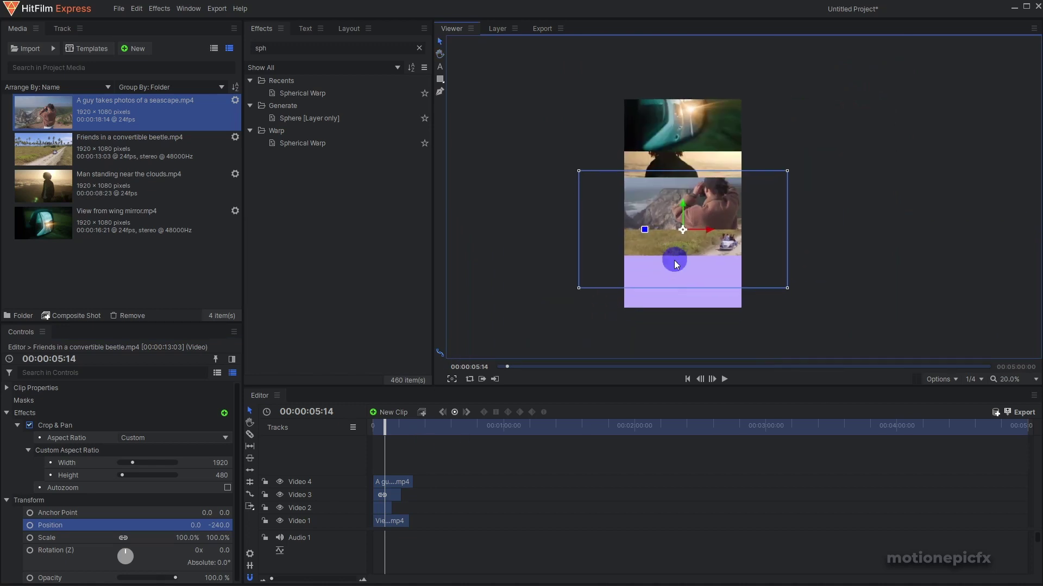
pyautogui.click(387, 483)
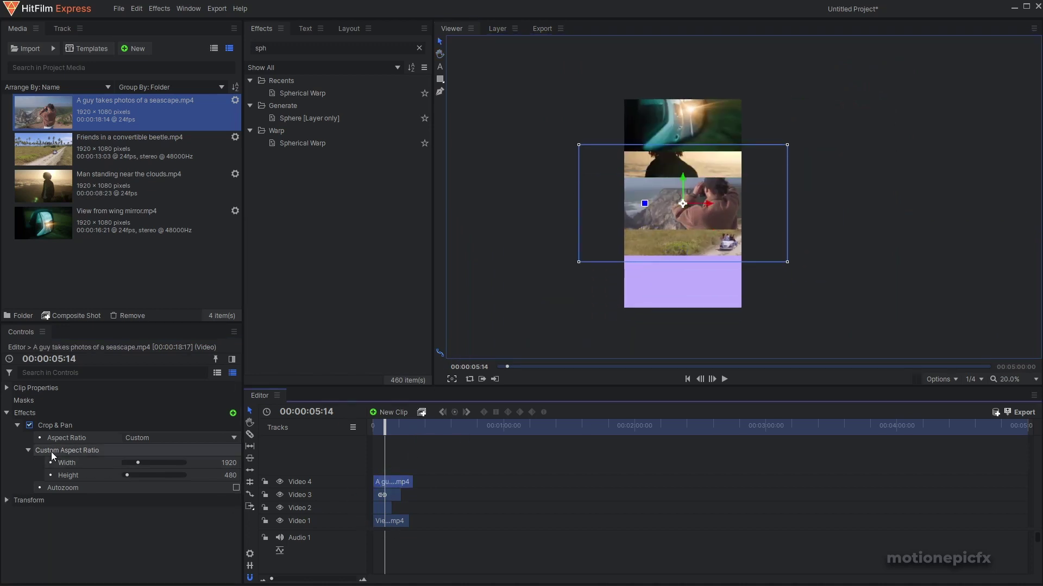
pyautogui.click(8, 499)
pyautogui.click(225, 525)
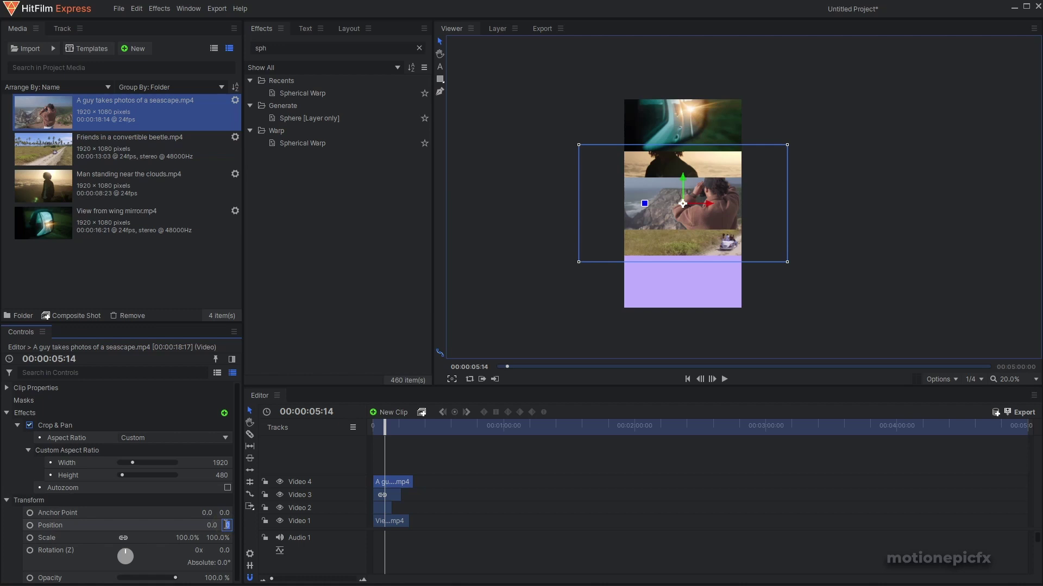
pyautogui.write('-720')
pyautogui.press('Return')
pyautogui.click(846, 242)
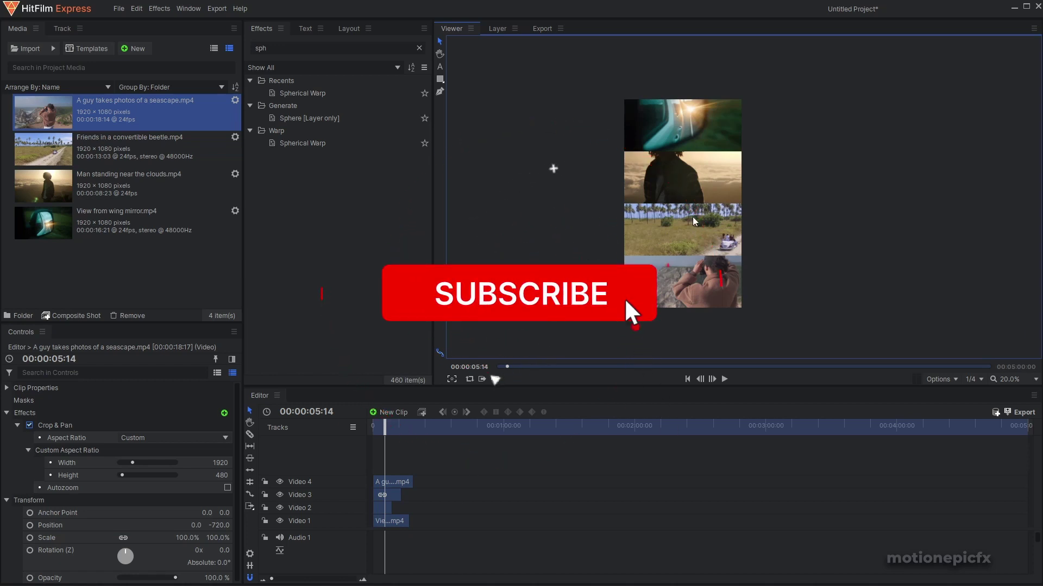
pyautogui.click(392, 481)
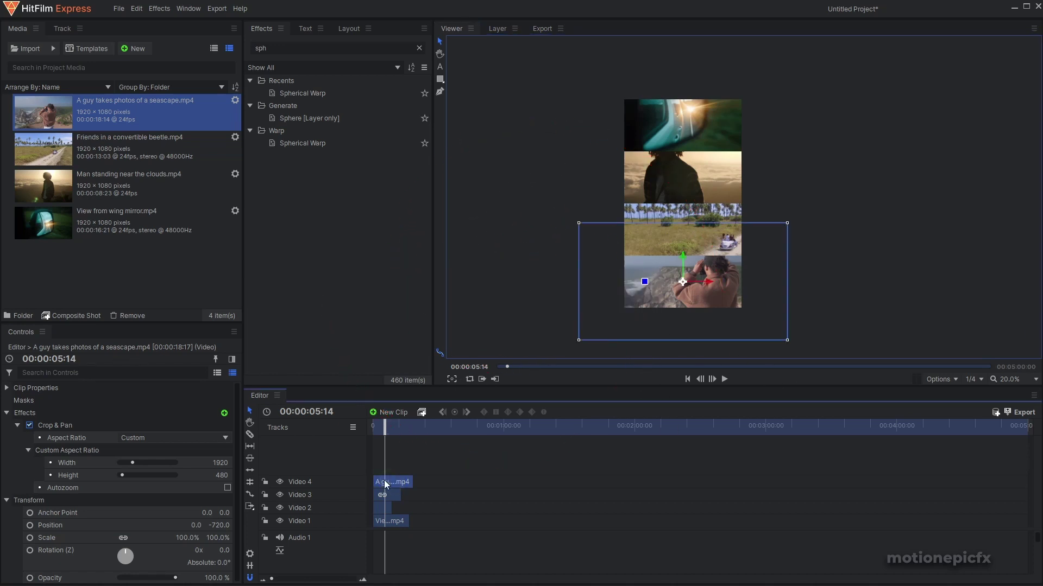
# Add the wing mirror clip on a new Video 5 track with crop height 384.
pyautogui.moveTo(67, 210); pyautogui.dragTo(370, 452)
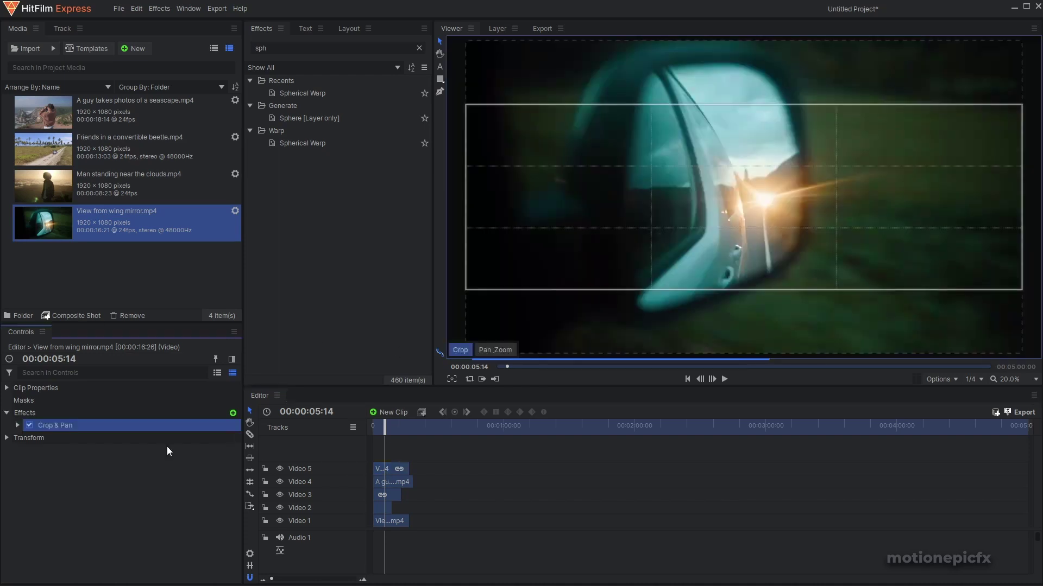
pyautogui.click(18, 425)
pyautogui.click(28, 450)
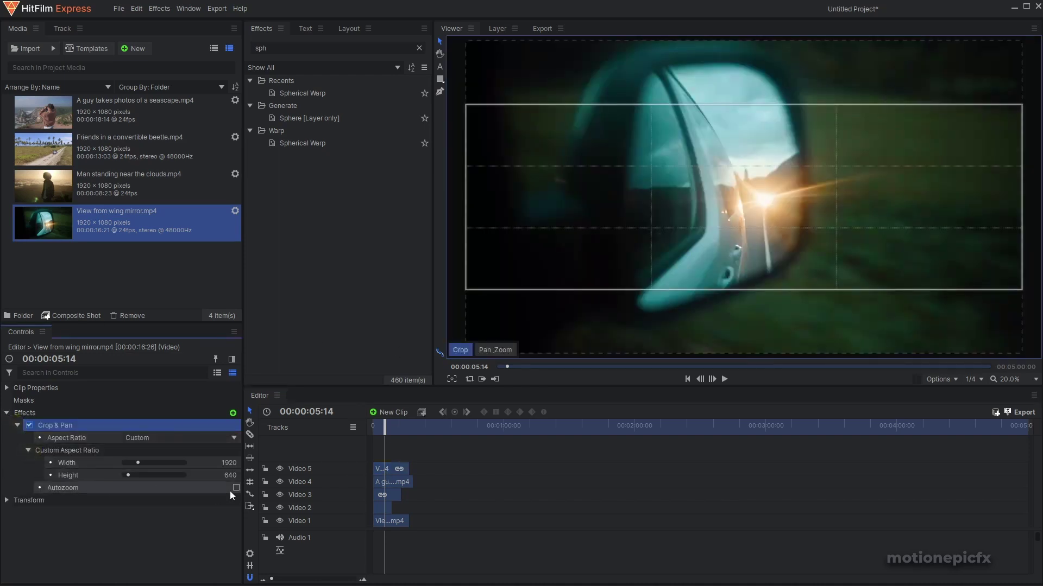
pyautogui.click(233, 476)
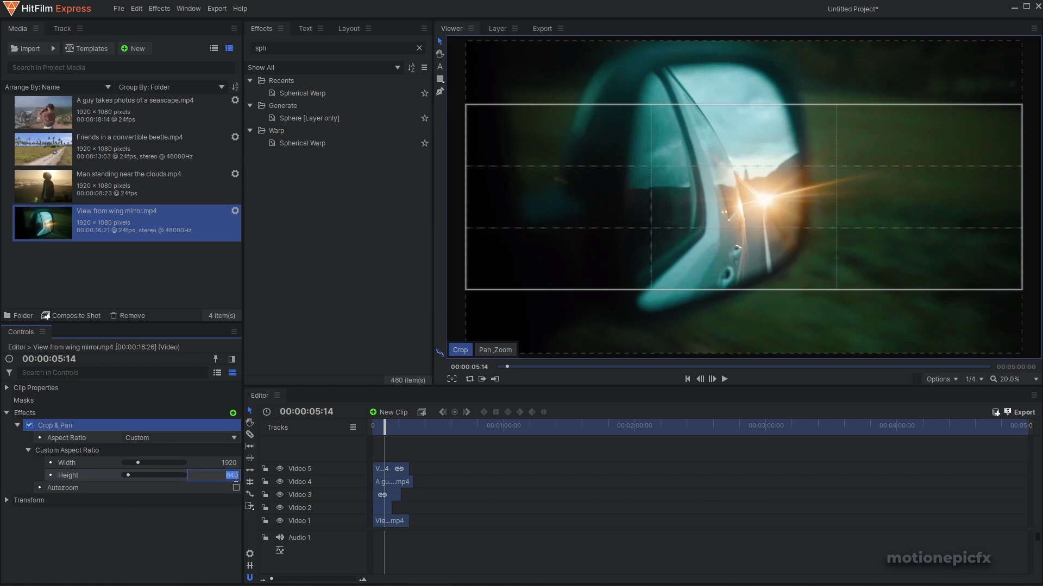
pyautogui.write('384')
pyautogui.press('Return')
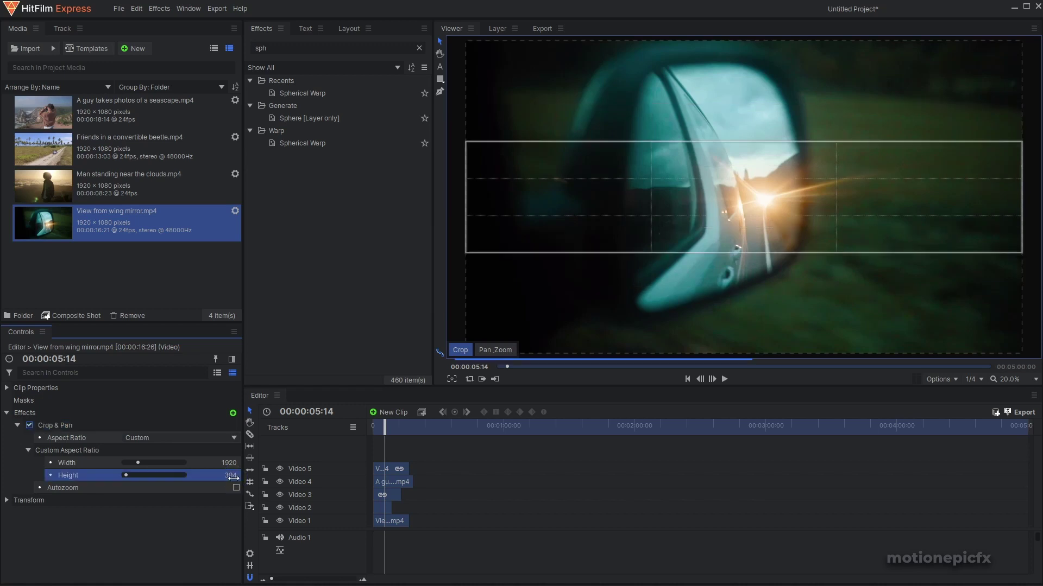
# Replace its Crop & Pan with the Vertical Split Screen x5 preset.
pyautogui.click(77, 426)
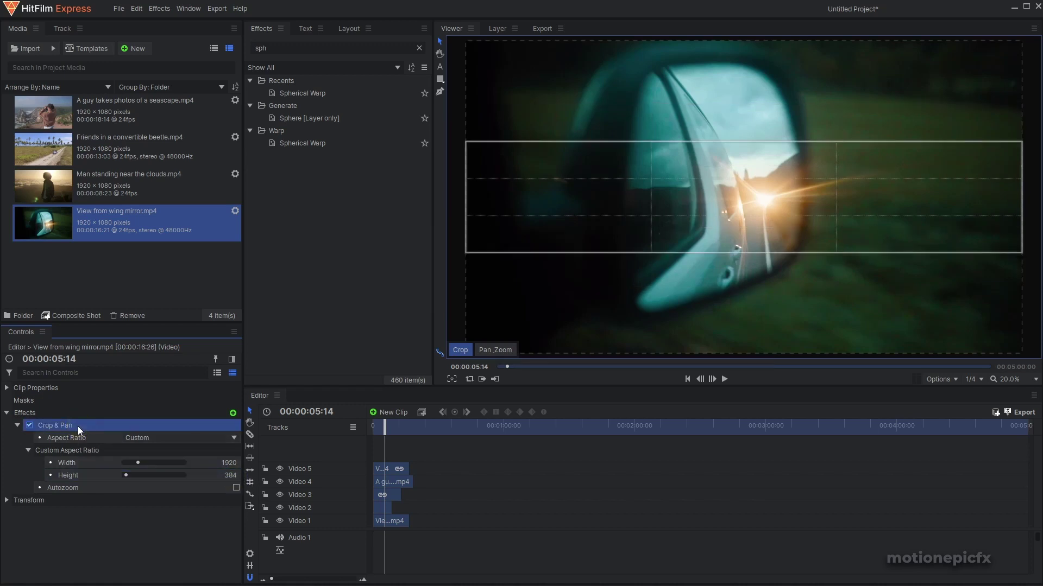
pyautogui.press('Delete')
pyautogui.scroll(-5, 299, 304)
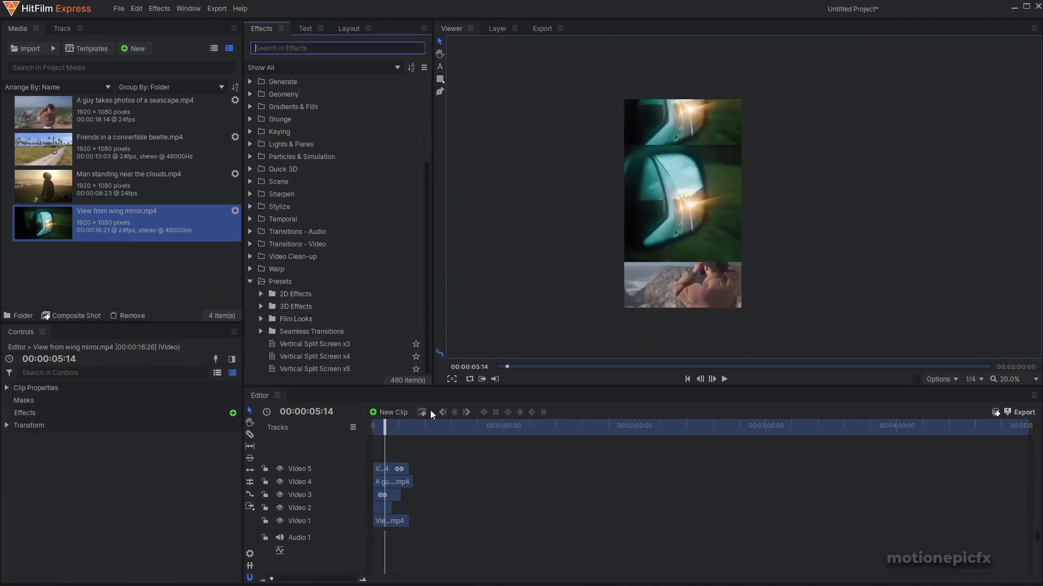
pyautogui.click(324, 370)
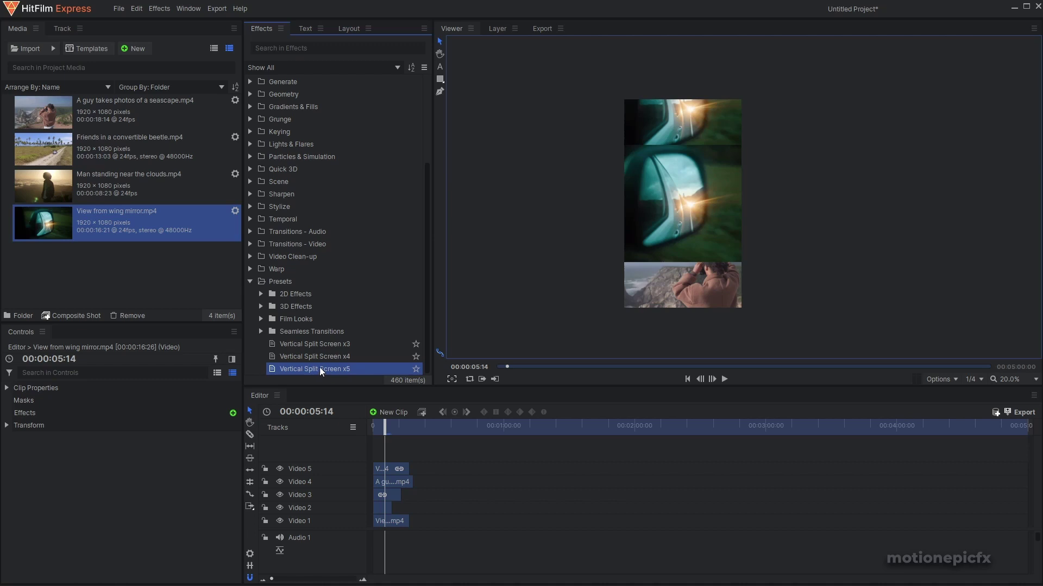
pyautogui.moveTo(325, 369); pyautogui.dragTo(388, 469)
pyautogui.click(17, 425)
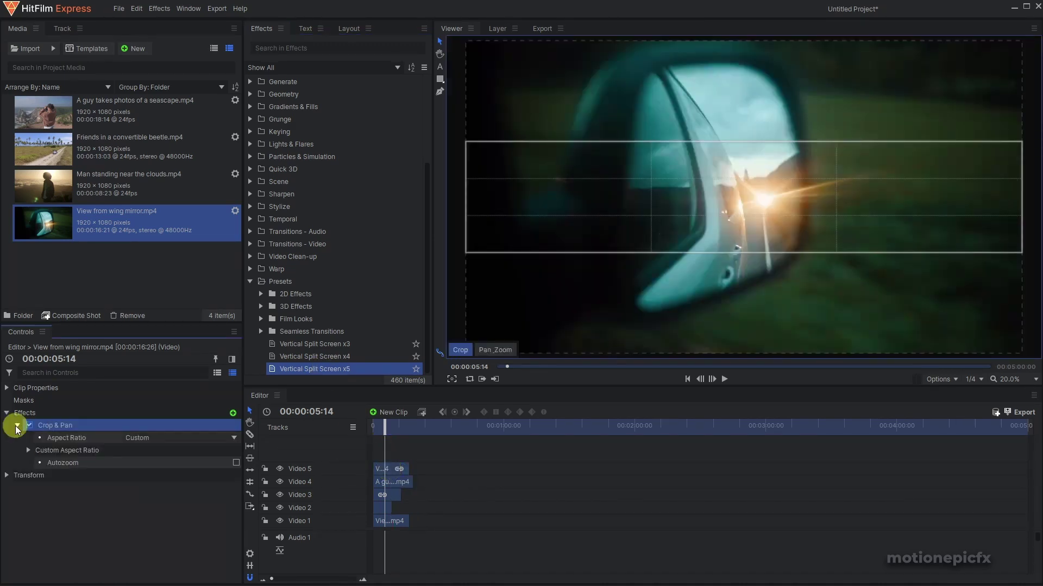
pyautogui.click(29, 451)
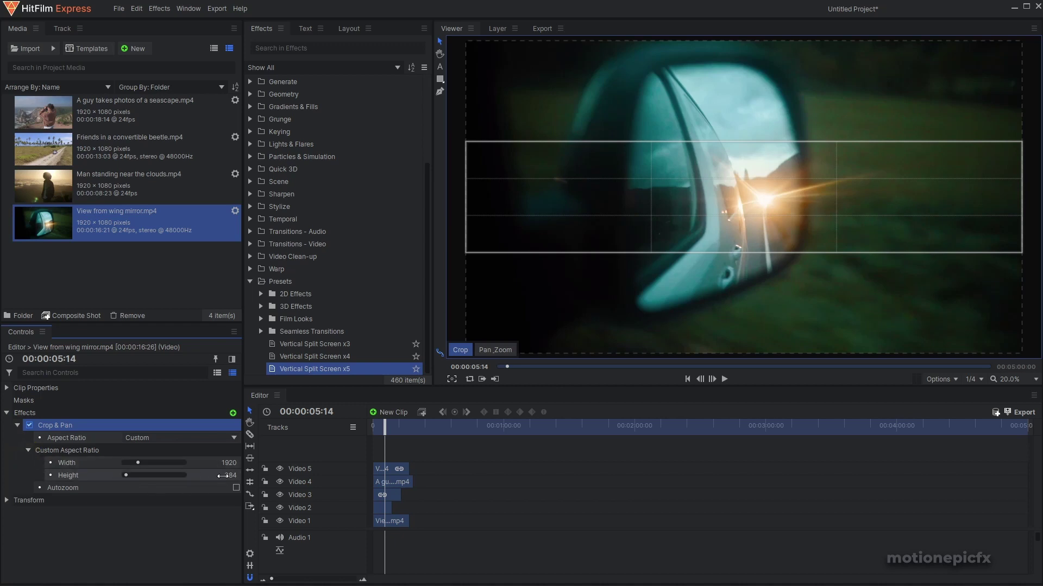
pyautogui.click(18, 426)
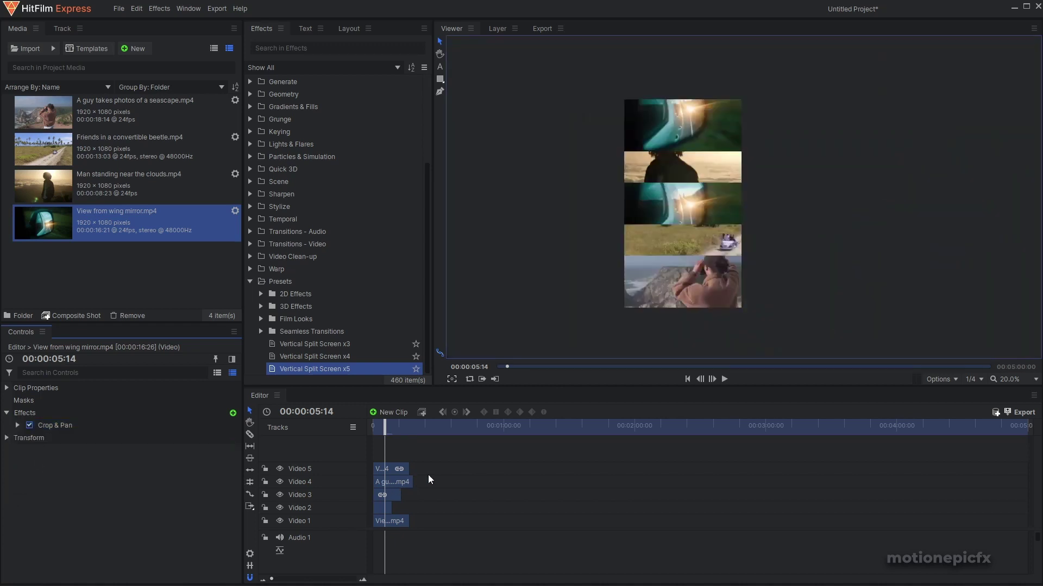
# Scrub the playhead back to 00:00:03:14 to preview the five-band split screen.
pyautogui.moveTo(385, 426); pyautogui.dragTo(382, 427)
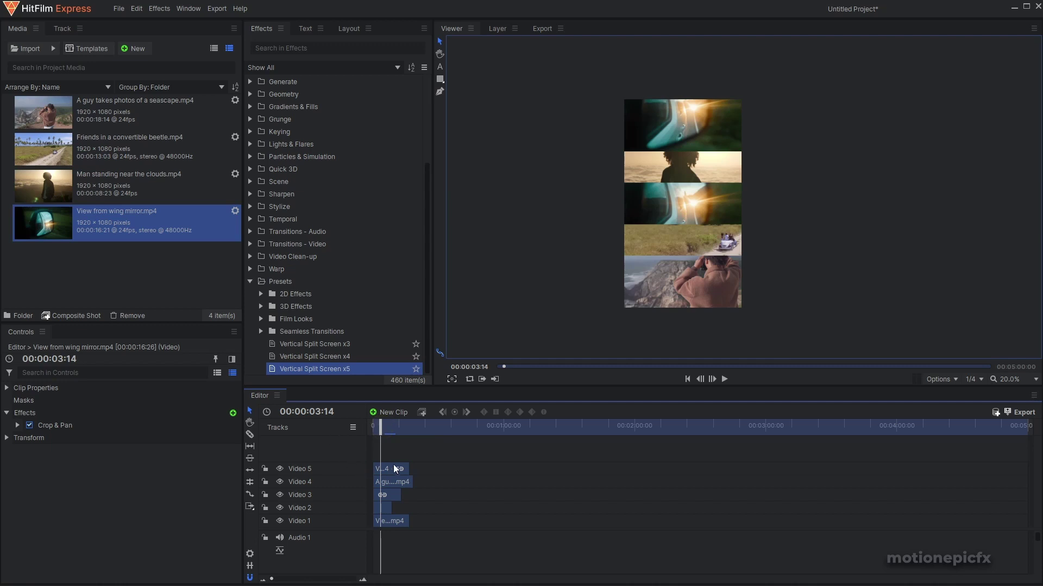